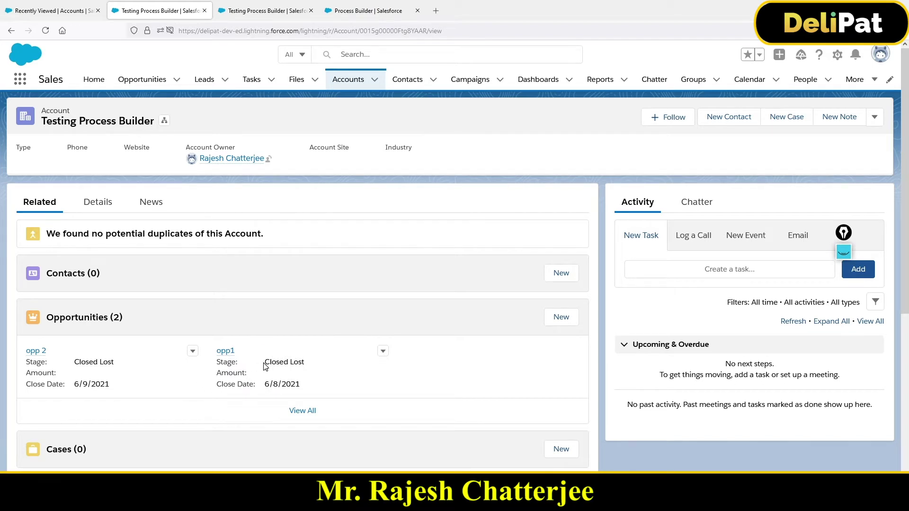
# Compare opp1's Closed Lost stage with the account's Status value Lost.
pyautogui.moveTo(265, 365); pyautogui.dragTo(295, 362)
pyautogui.hotkey('ctrl', 'Tab')
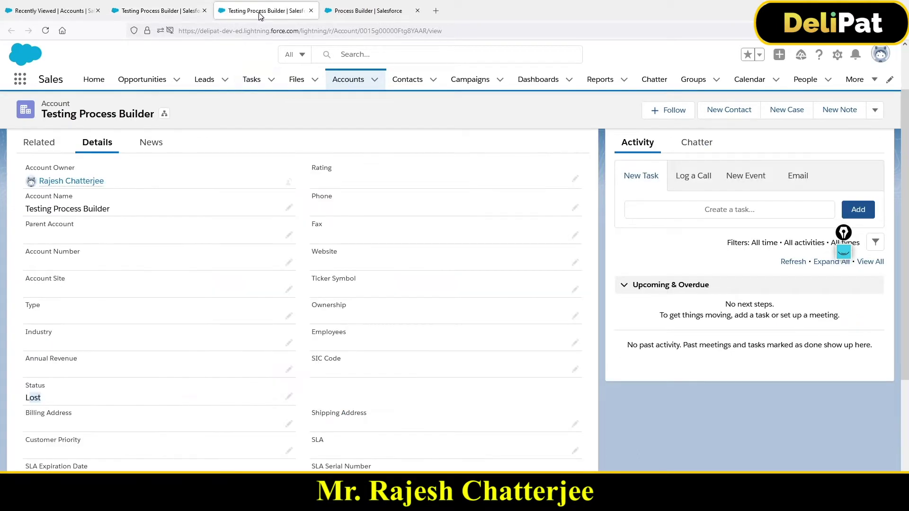
pyautogui.moveTo(22, 409); pyautogui.dragTo(29, 401)
pyautogui.click(173, 16)
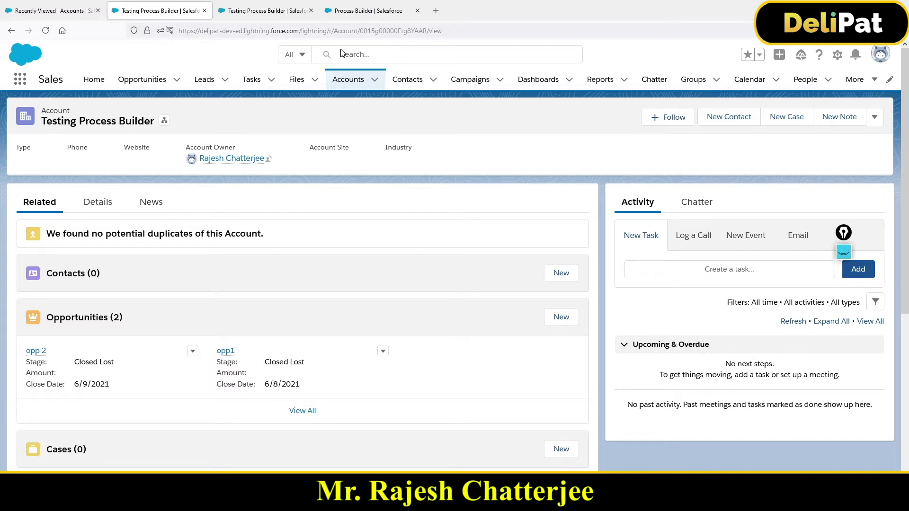
pyautogui.moveTo(263, 362); pyautogui.dragTo(305, 364)
pyautogui.click(263, 18)
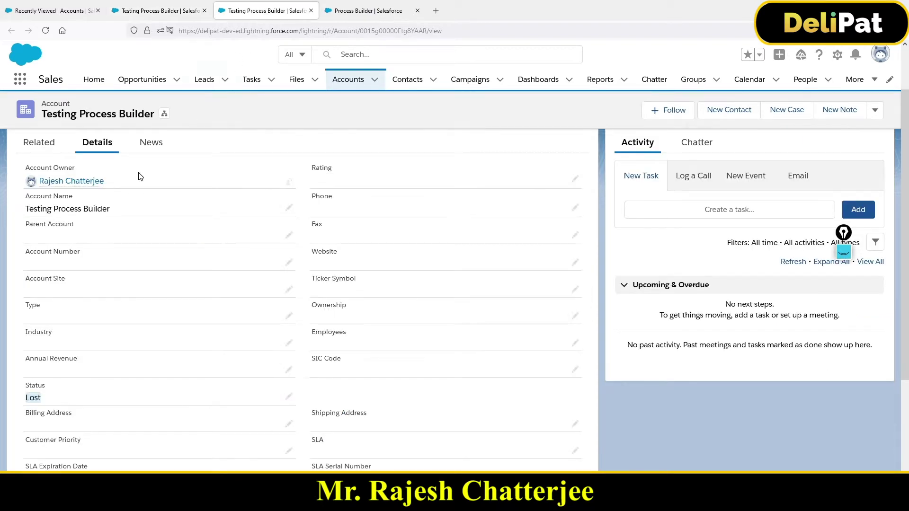
pyautogui.click(159, 18)
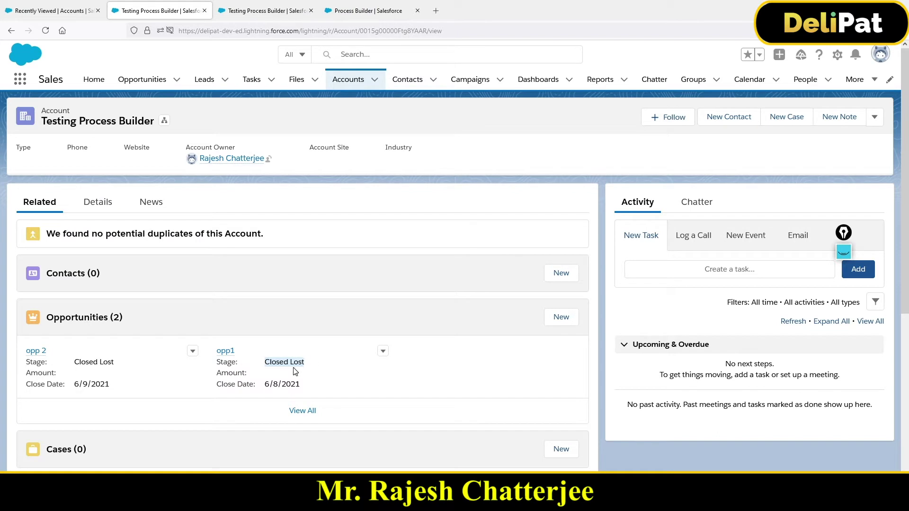
# Edit opp1 so its Stage is Closed Won and save it.
pyautogui.click(383, 353)
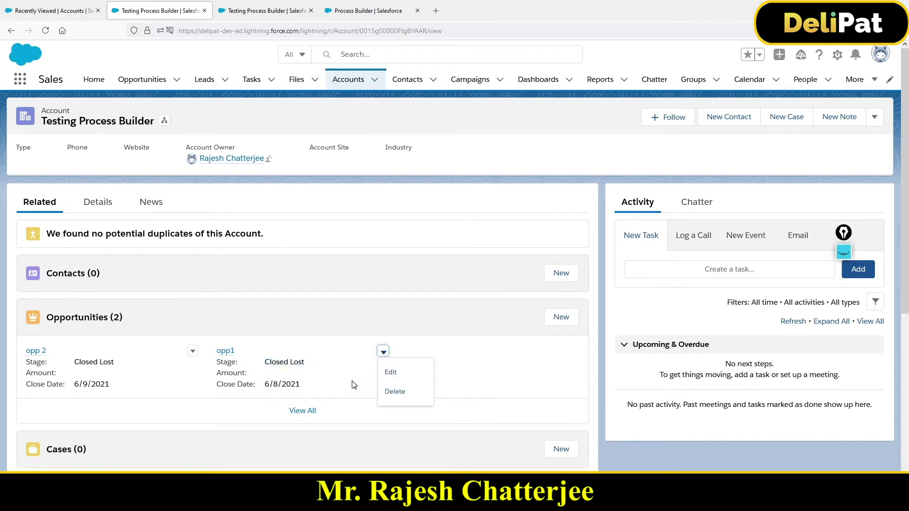
pyautogui.click(381, 372)
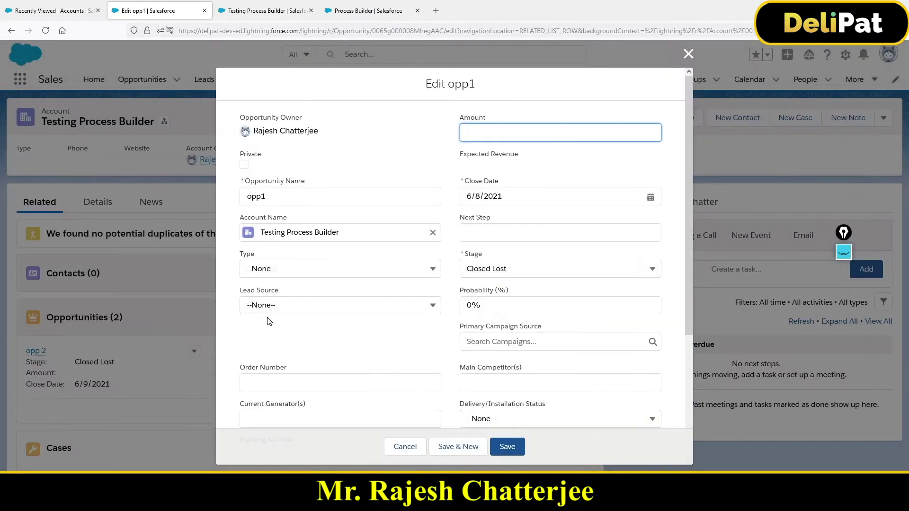
pyautogui.scroll(-2, 286, 399)
pyautogui.scroll(-1, 286, 398)
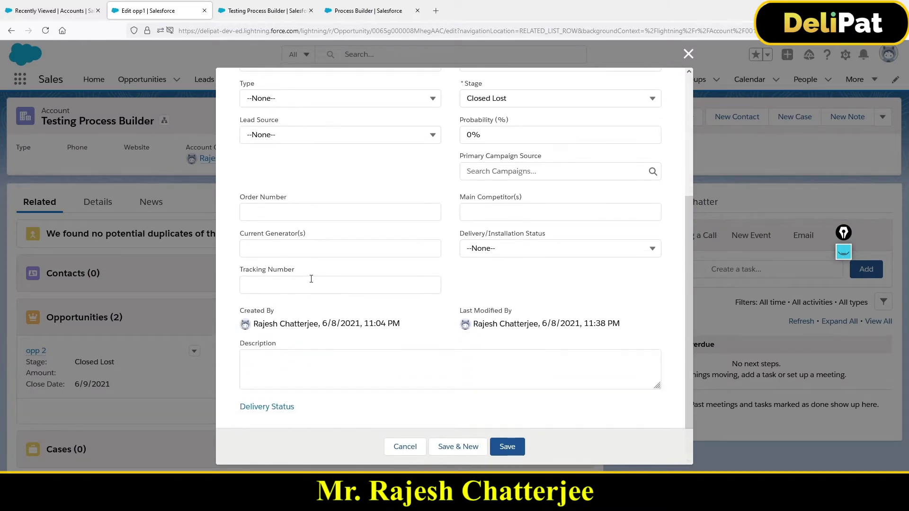
pyautogui.scroll(1, 509, 180)
pyautogui.click(502, 152)
pyautogui.click(495, 292)
pyautogui.click(505, 447)
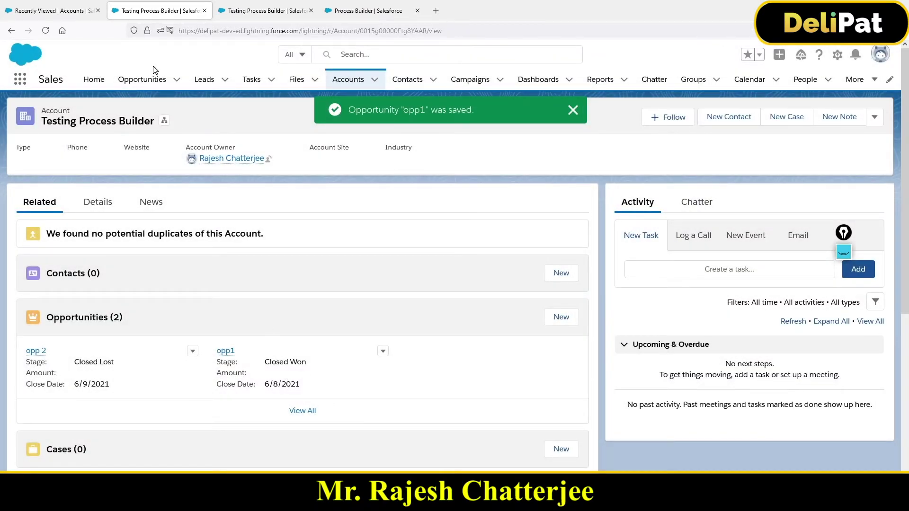
pyautogui.click(249, 12)
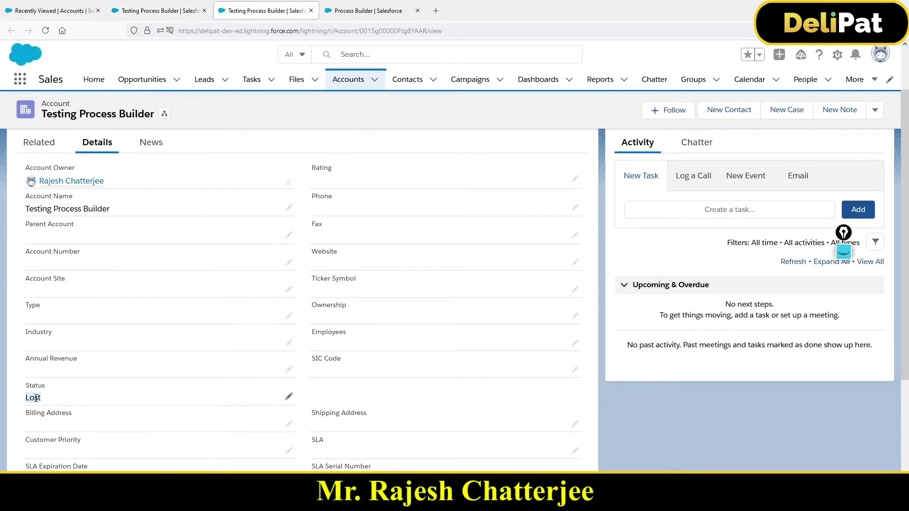
# Reload the account page and check that its Status now reads Won.
pyautogui.click(46, 30)
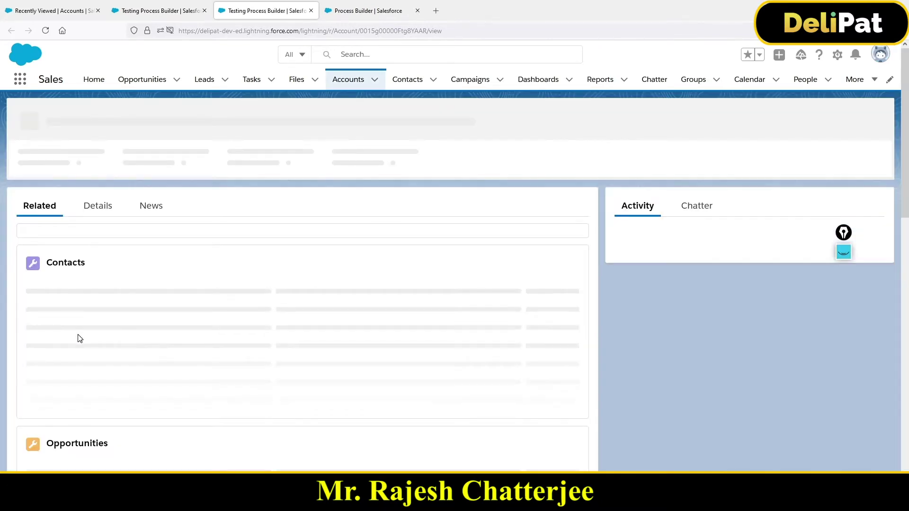
pyautogui.click(98, 200)
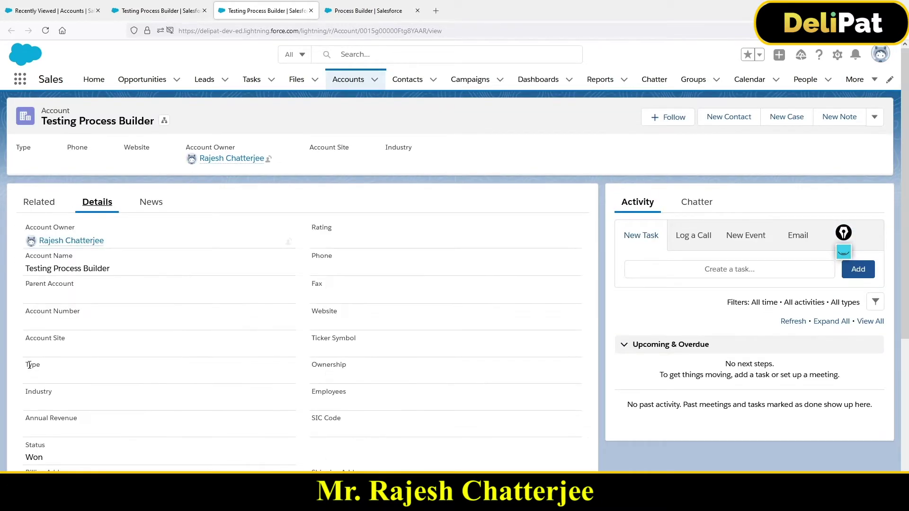
pyautogui.scroll(-2, 29, 365)
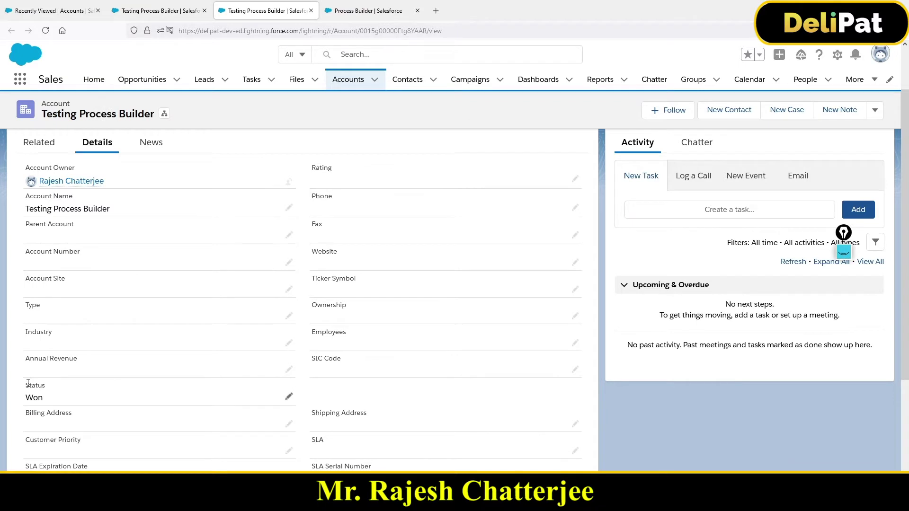
pyautogui.click(167, 14)
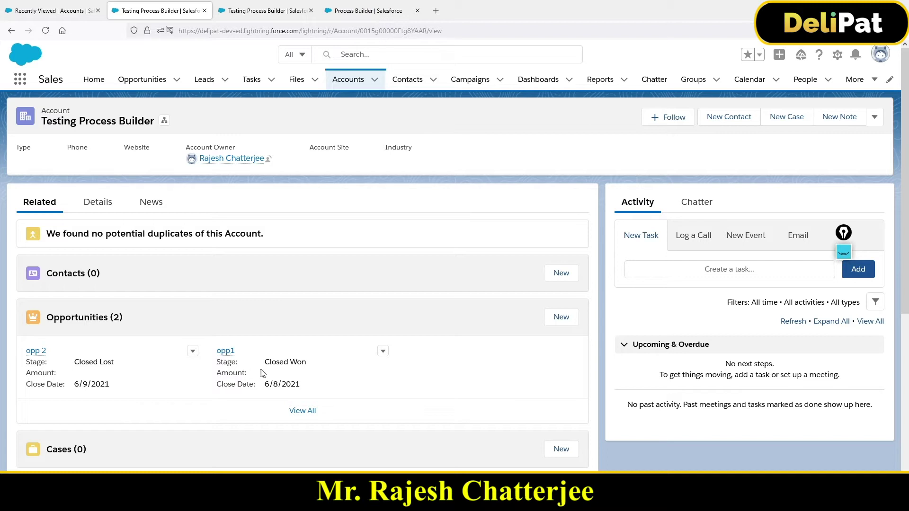
# Compare opp1's Closed Won stage with the account's Won status in the related list.
pyautogui.moveTo(266, 365); pyautogui.dragTo(308, 363)
pyautogui.click(268, 11)
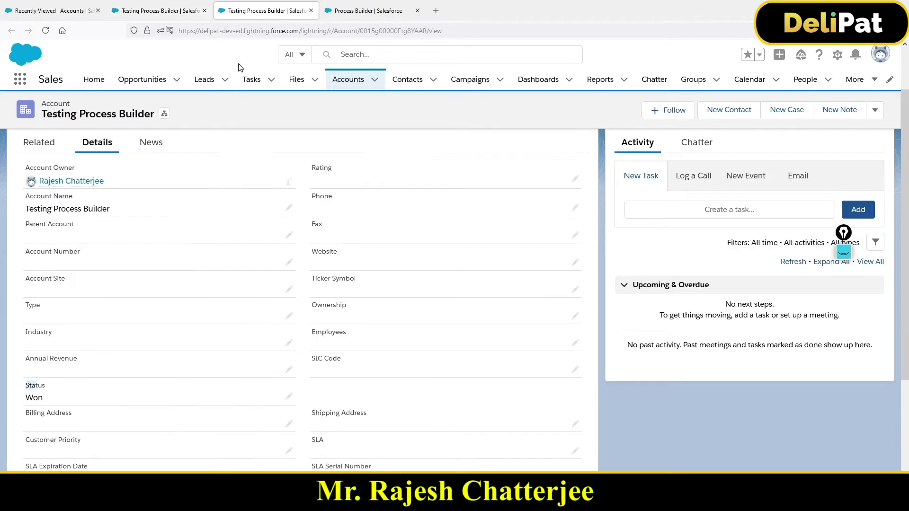
pyautogui.click(161, 10)
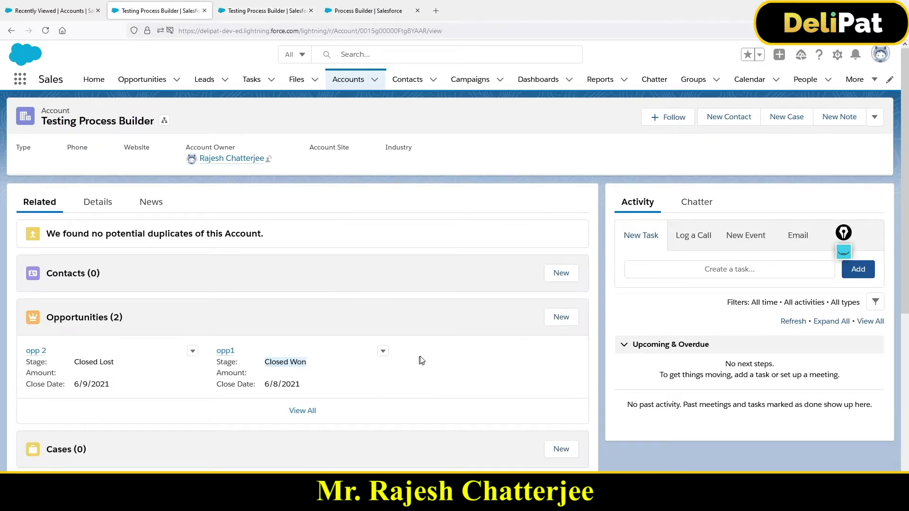
pyautogui.moveTo(228, 356)
pyautogui.moveTo(53, 124); pyautogui.dragTo(137, 149)
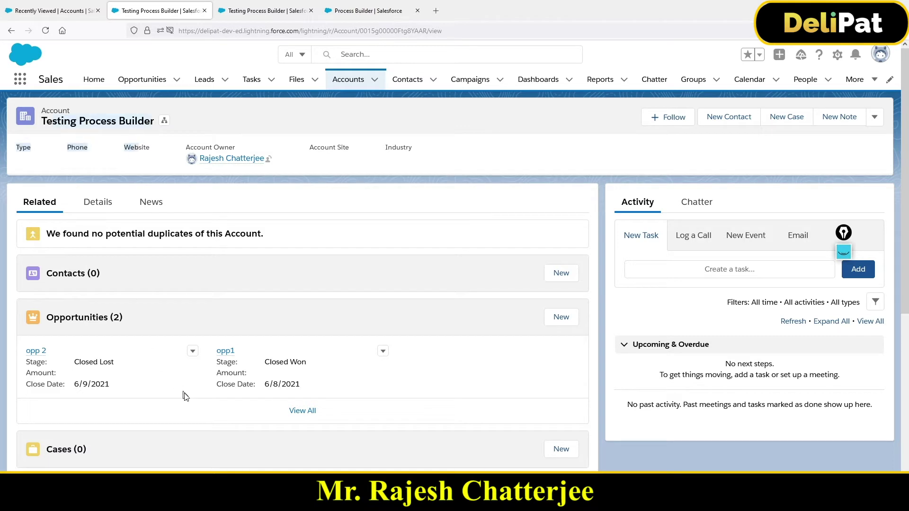
pyautogui.moveTo(264, 363); pyautogui.dragTo(306, 369)
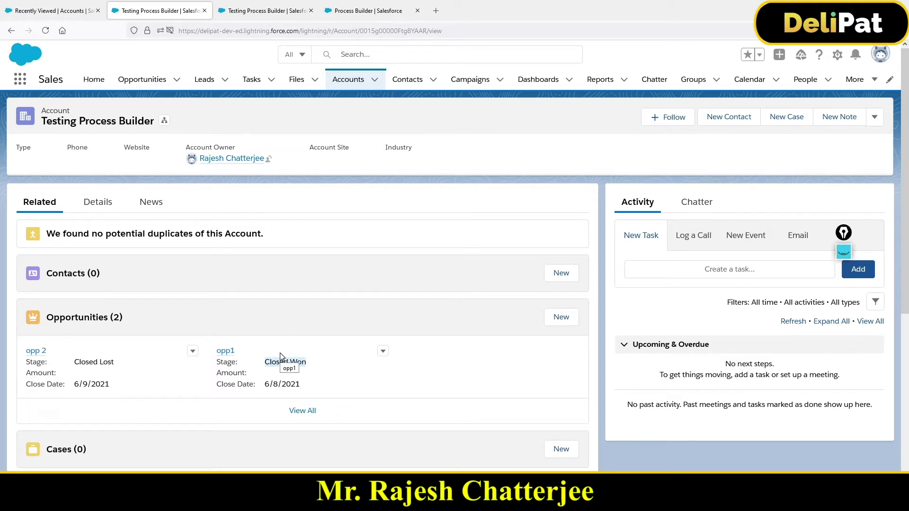
# Open the active Version 3 of Update Account Based on Opp Stage from My Processes.
pyautogui.click(371, 18)
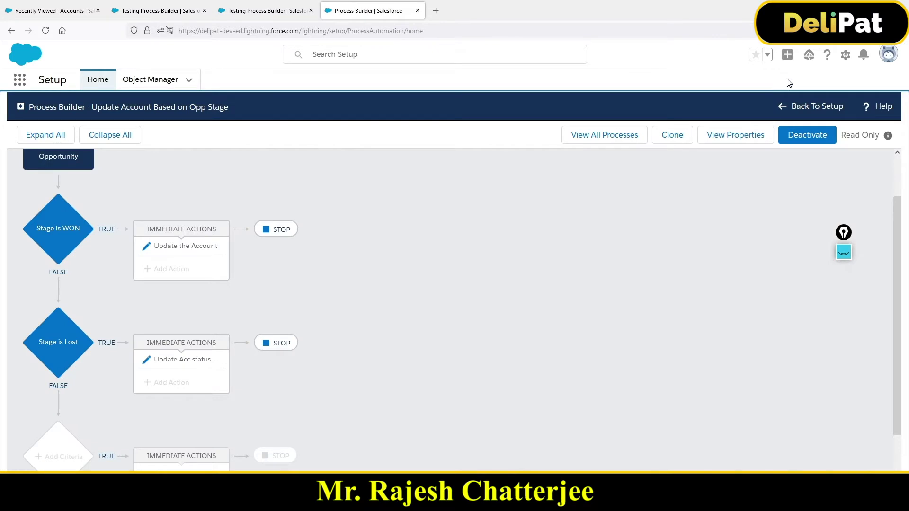
pyautogui.click(803, 107)
pyautogui.click(71, 160)
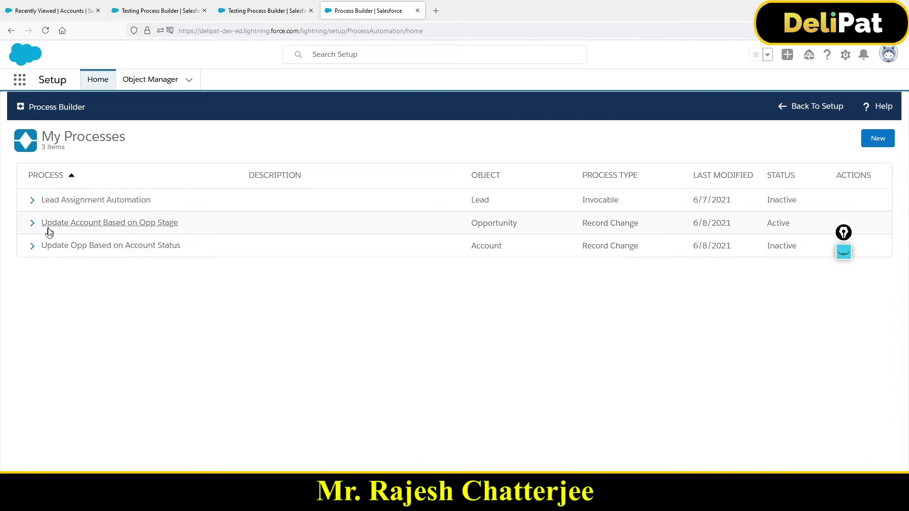
pyautogui.click(32, 223)
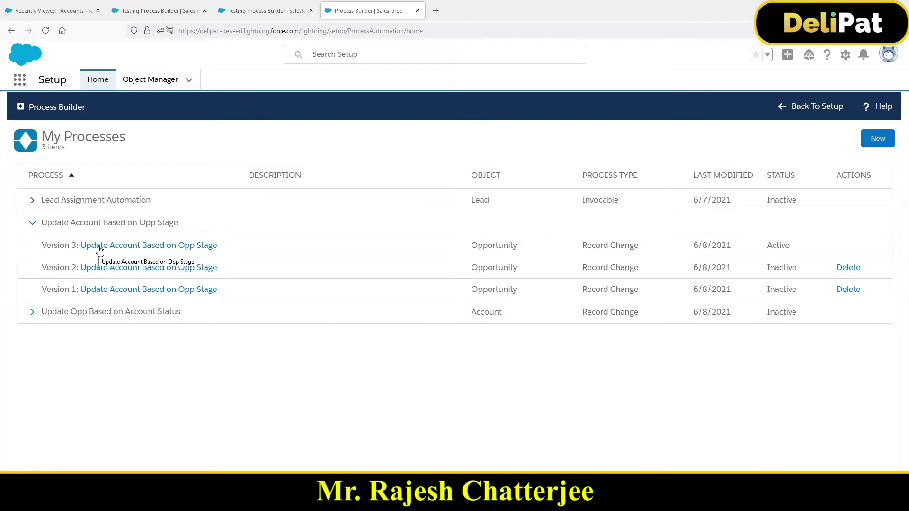
pyautogui.doubleClick(779, 246)
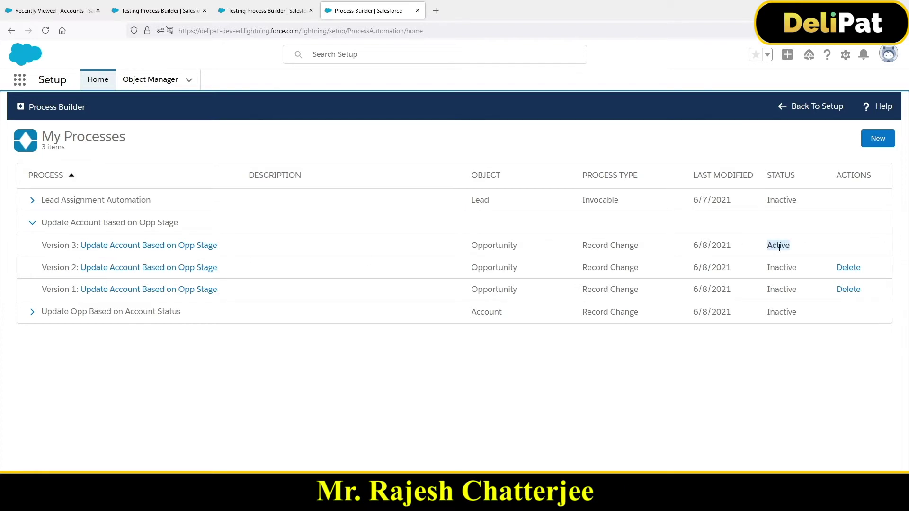
pyautogui.click(132, 250)
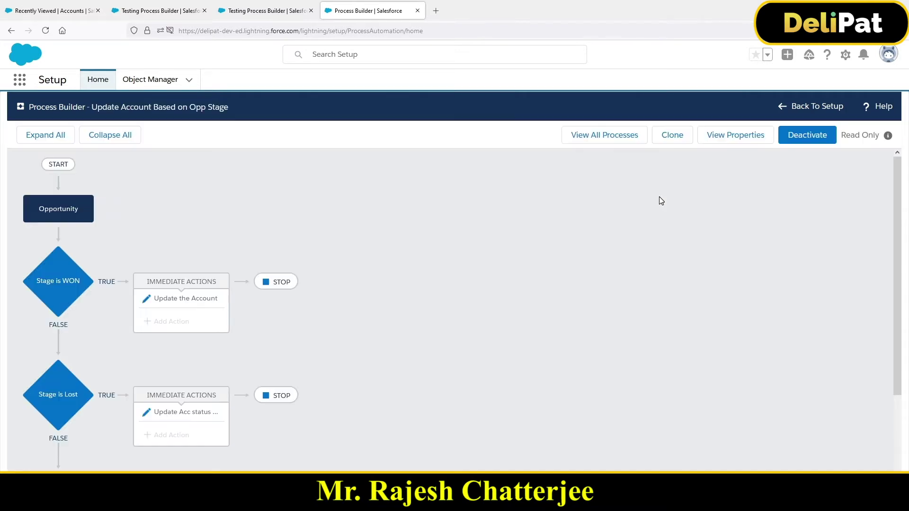
# Deactivate Version 3 and save a clone as a new version of the current process.
pyautogui.click(267, 282)
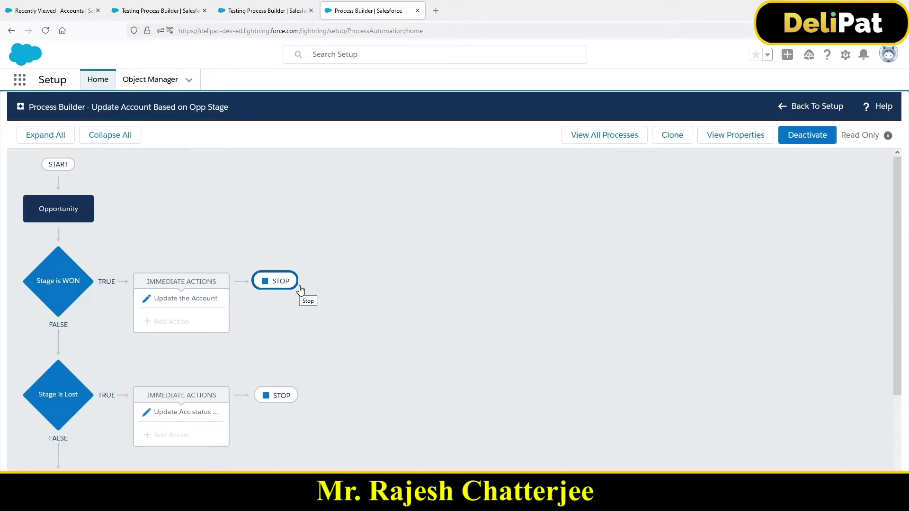
pyautogui.click(797, 139)
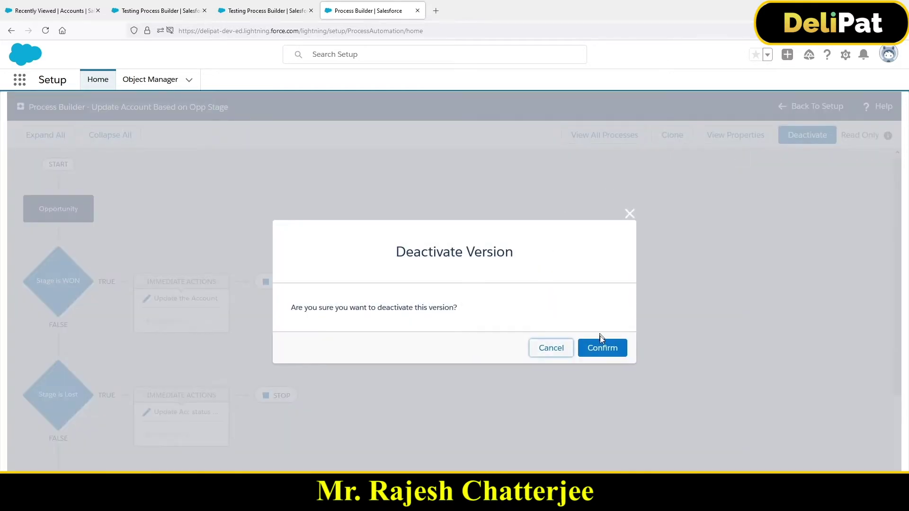
pyautogui.click(601, 345)
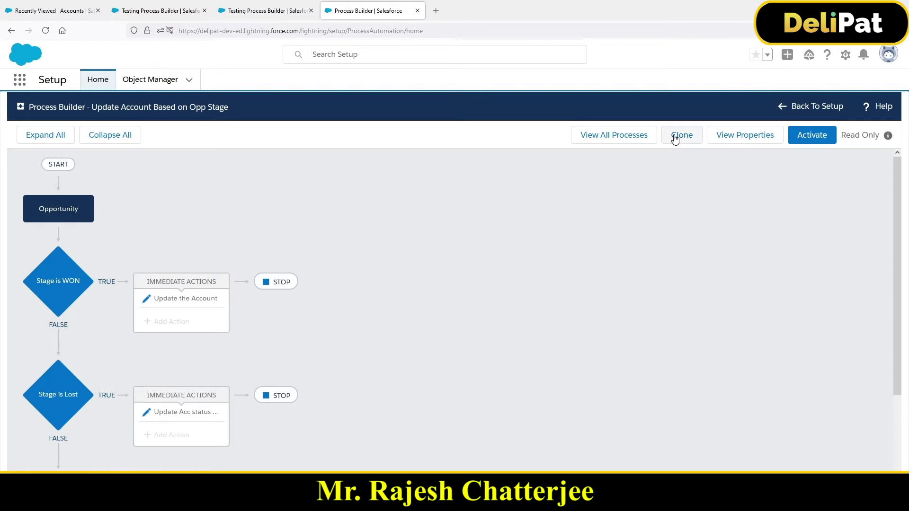
pyautogui.click(675, 138)
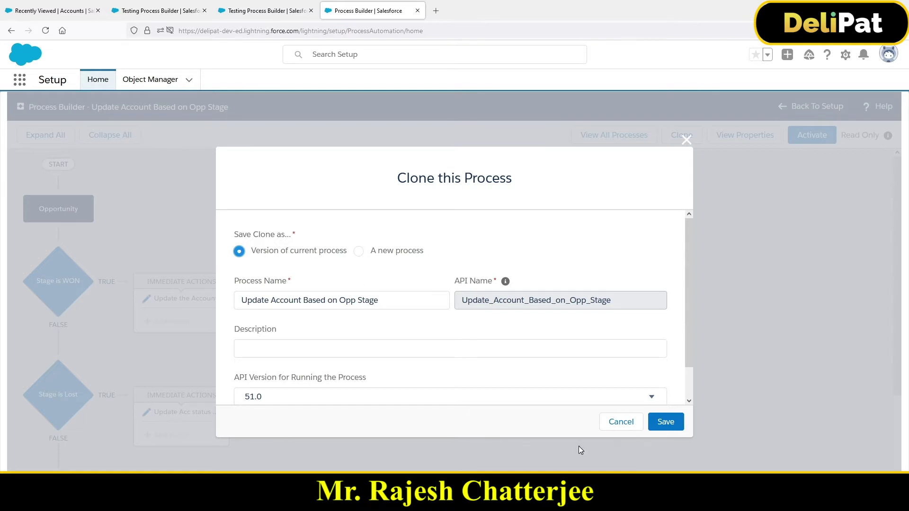
pyautogui.click(658, 424)
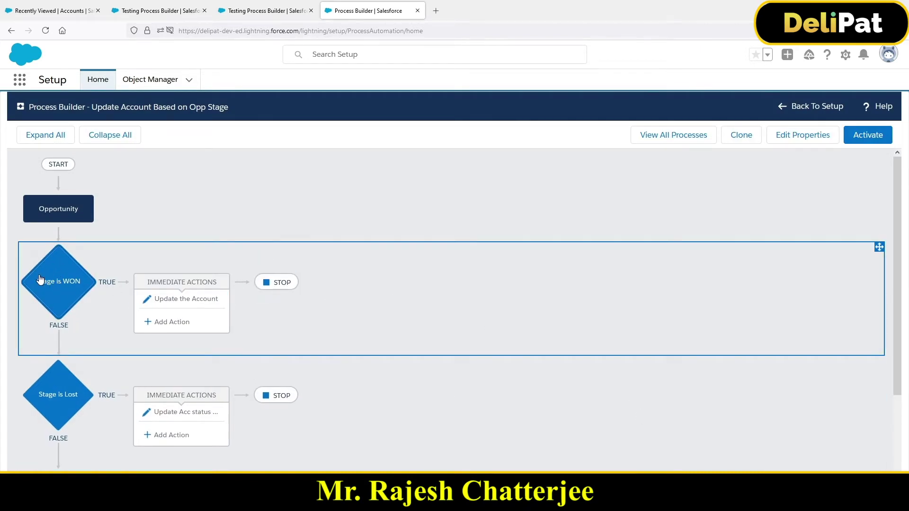
pyautogui.click(51, 208)
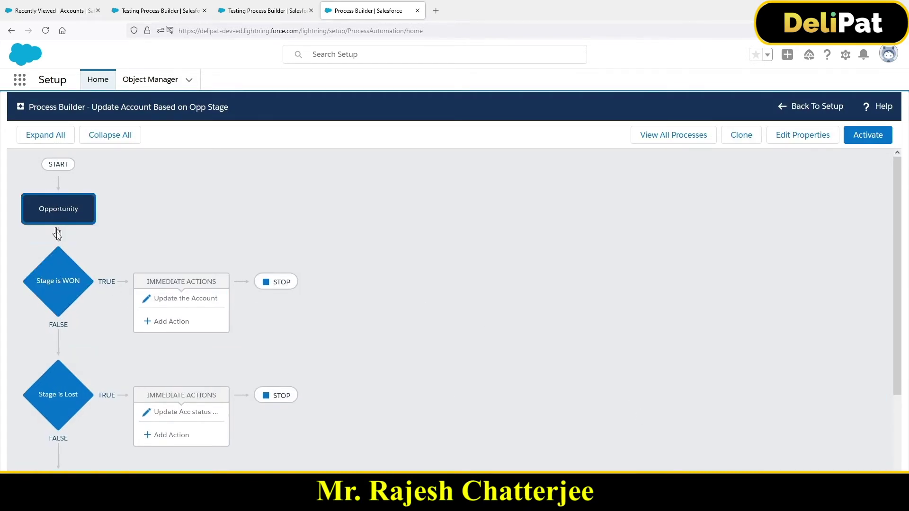
pyautogui.click(172, 303)
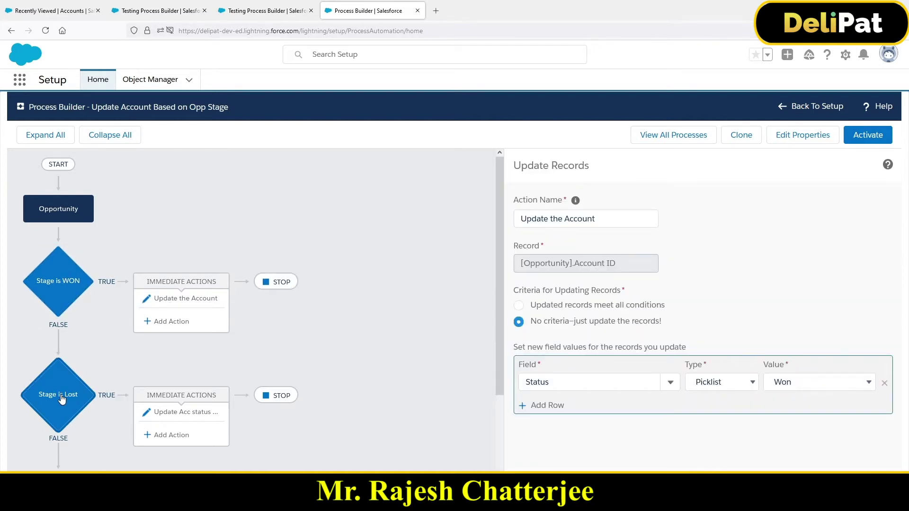
pyautogui.click(204, 415)
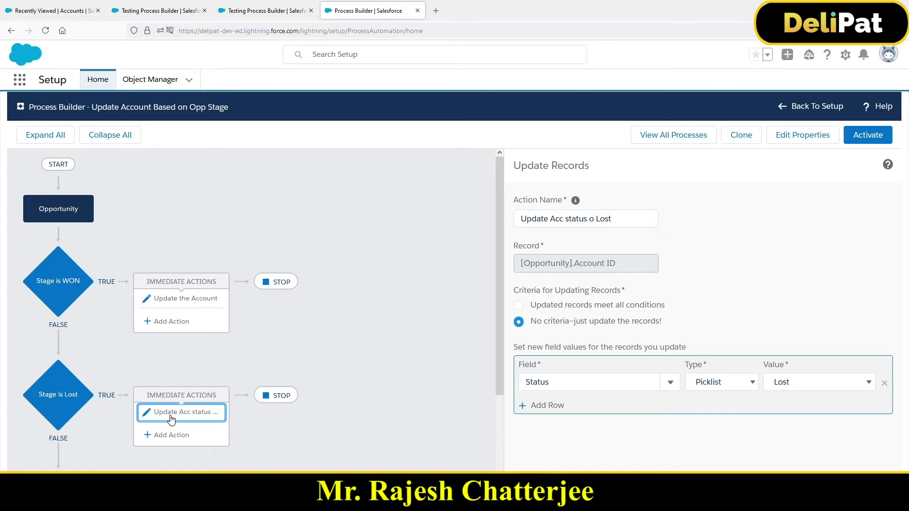
pyautogui.click(553, 386)
pyautogui.click(792, 315)
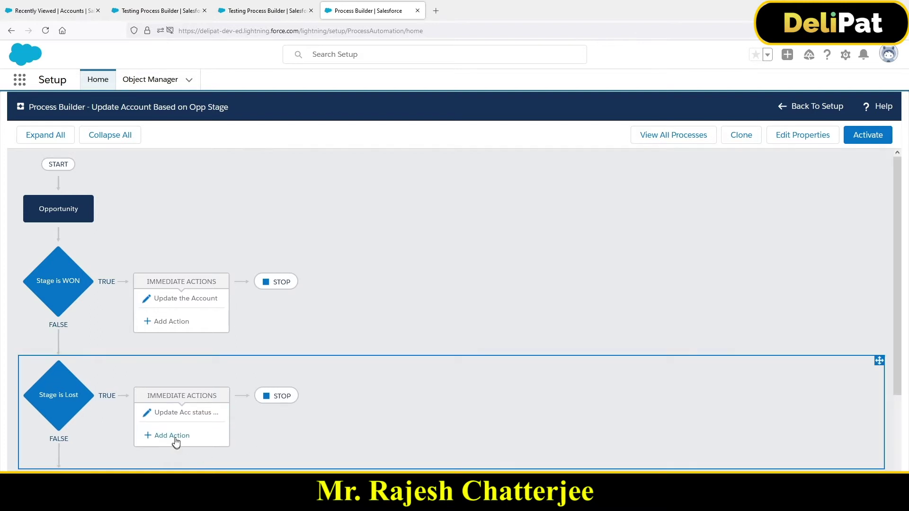
# Add a Create a Record action named 'Create a new opp' with Record Type Opportunity under Stage is Lost.
pyautogui.click(173, 436)
pyautogui.click(586, 225)
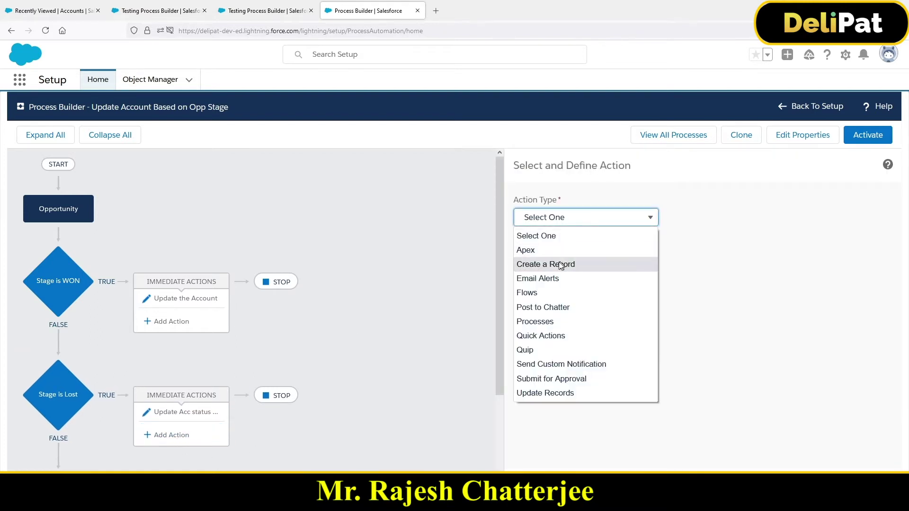
pyautogui.click(555, 264)
pyautogui.click(554, 265)
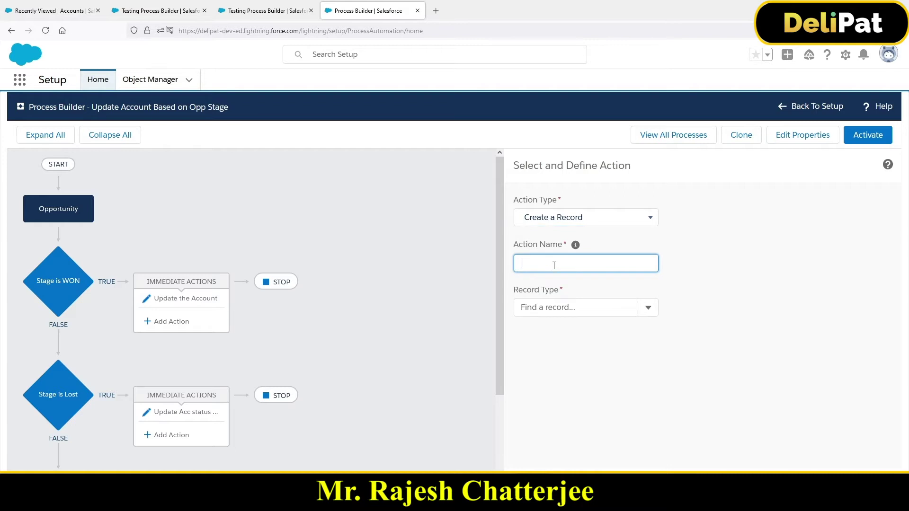
pyautogui.write('Create a new opp')
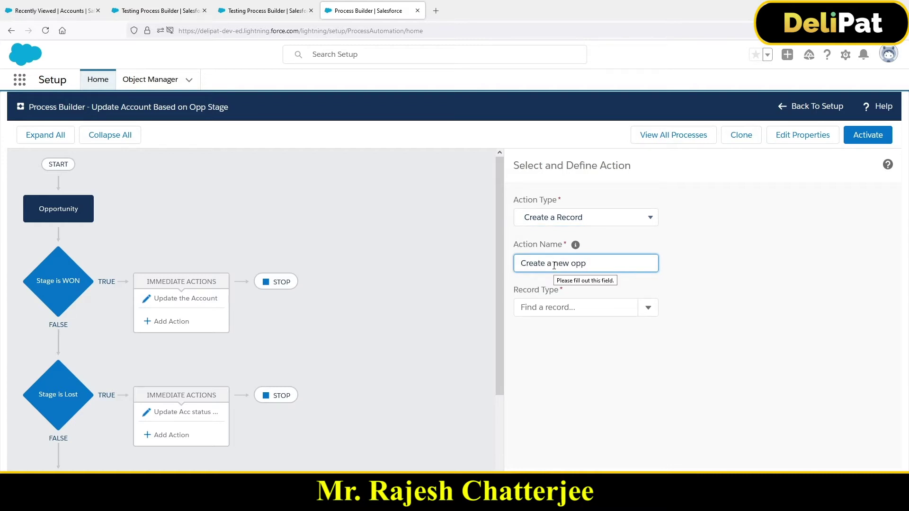
pyautogui.click(568, 308)
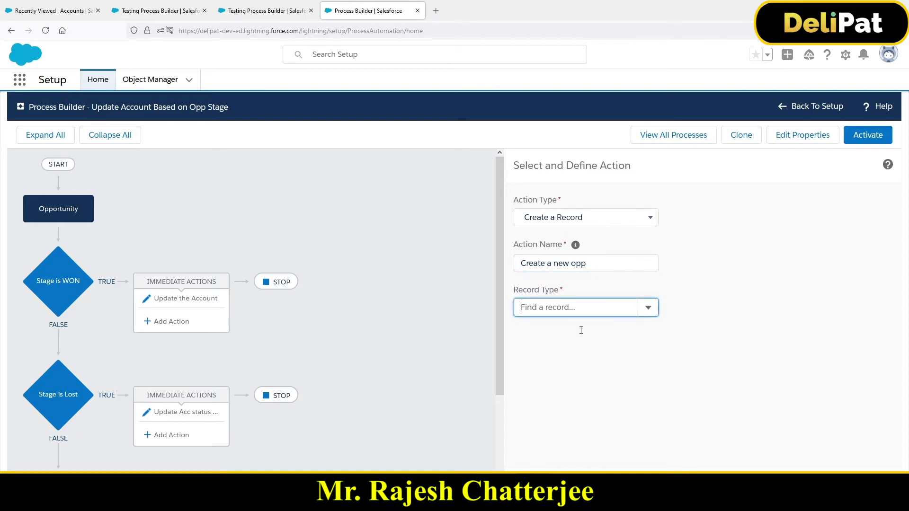
pyautogui.write('opp')
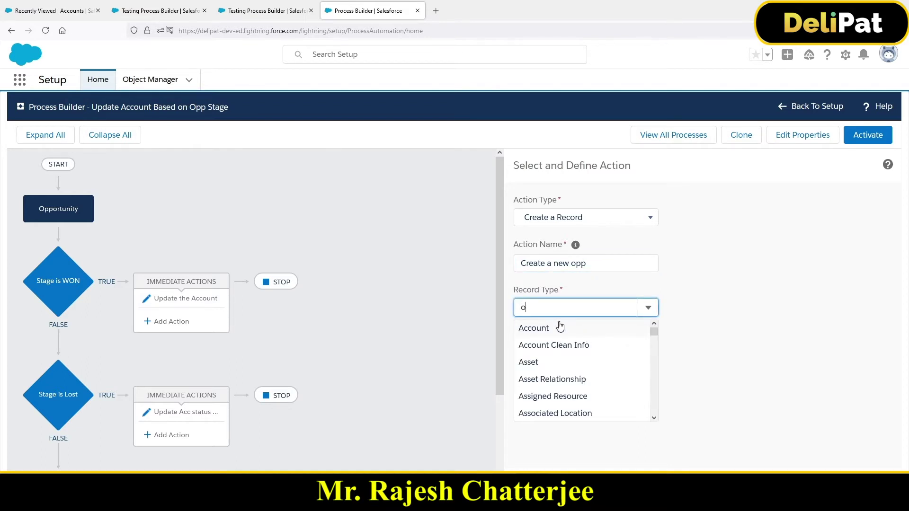
pyautogui.click(567, 334)
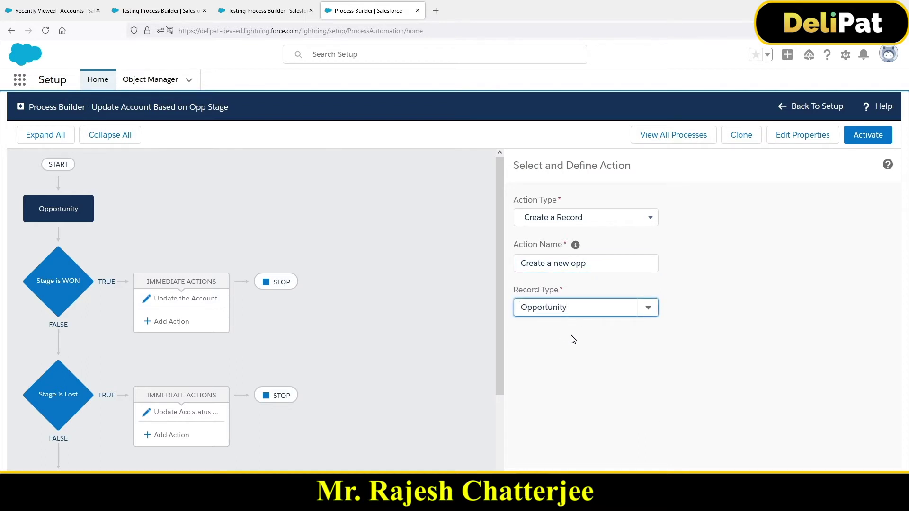
pyautogui.scroll(-1, 592, 344)
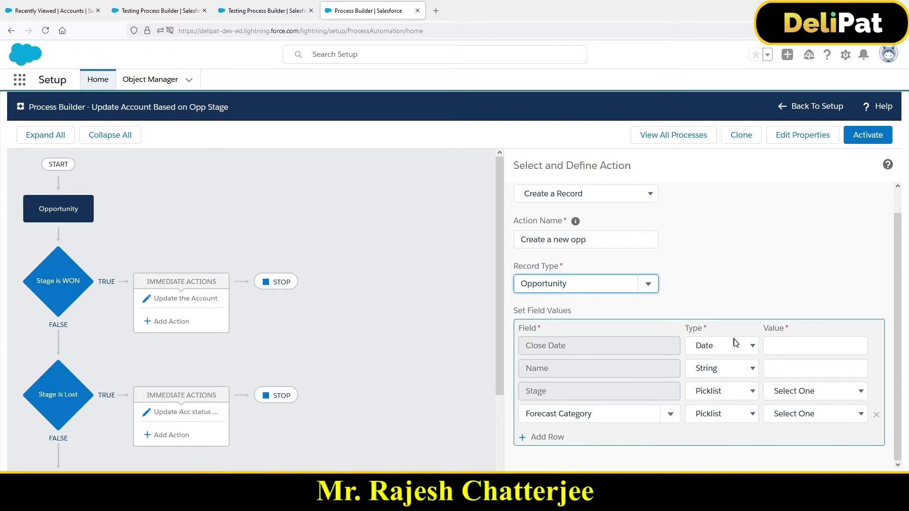
# Change the Close Date value type to Formula and open its formula editor.
pyautogui.click(805, 346)
pyautogui.click(719, 351)
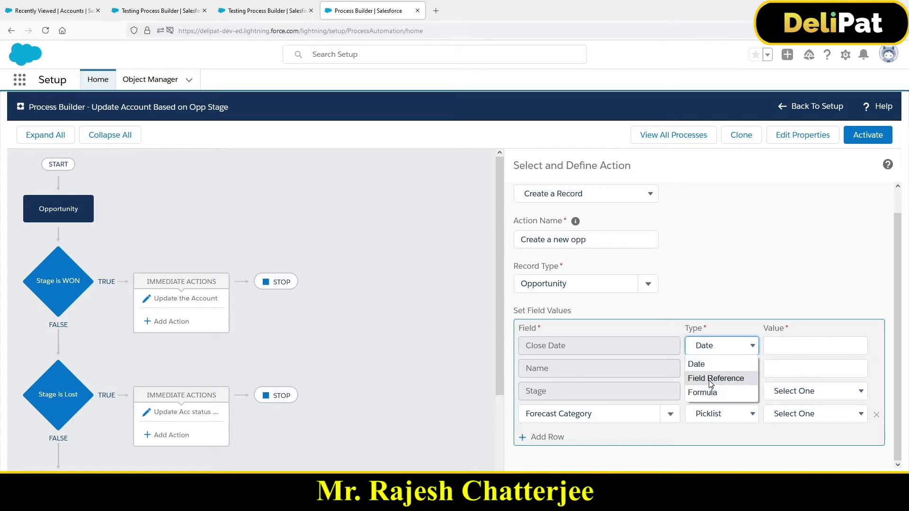
pyautogui.click(704, 393)
pyautogui.click(790, 351)
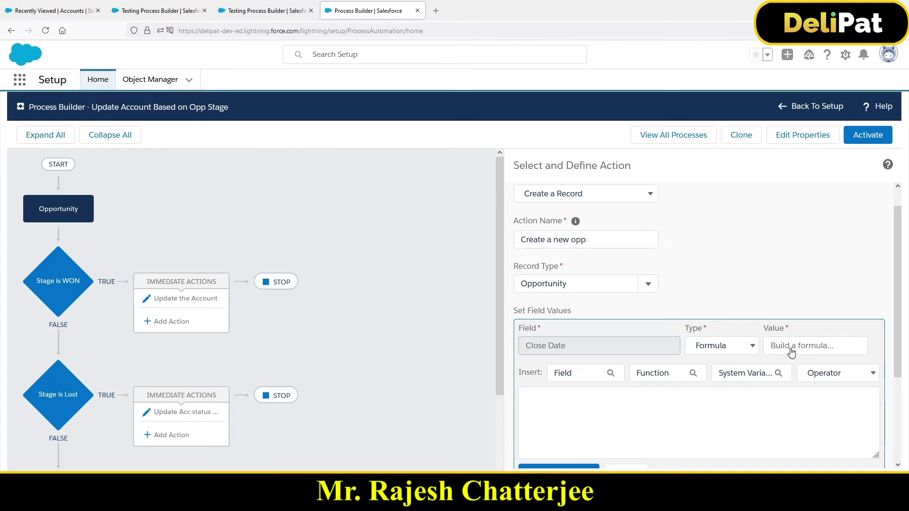
# Insert the Date & Time function TODAY() and apply it as the Close Date formula.
pyautogui.scroll(-2, 792, 353)
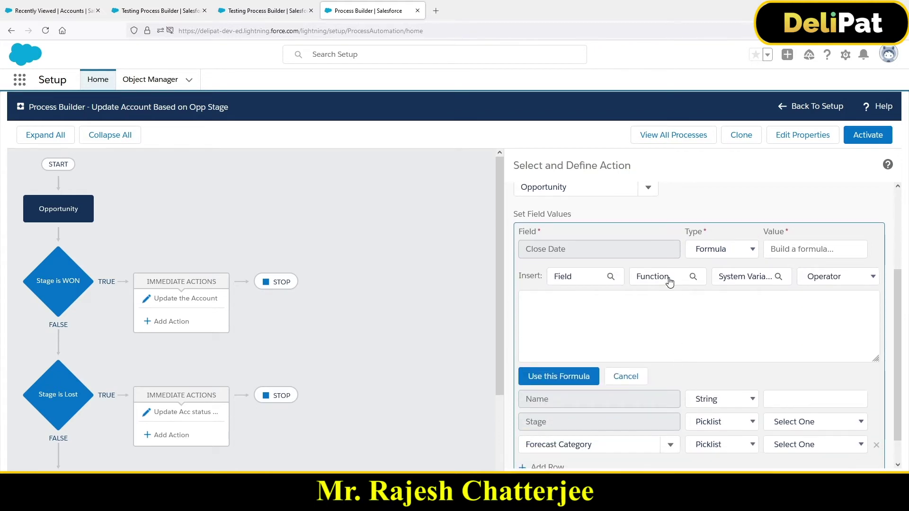
pyautogui.click(669, 281)
pyautogui.click(415, 256)
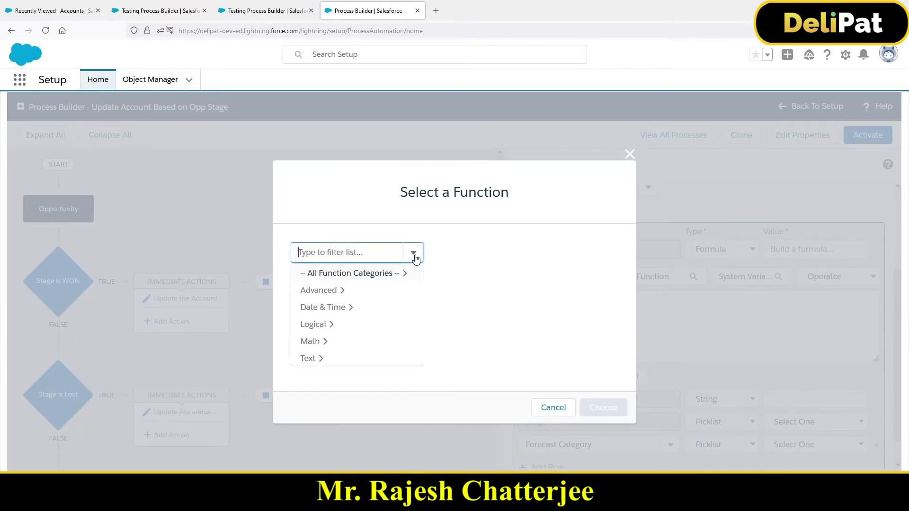
pyautogui.click(349, 308)
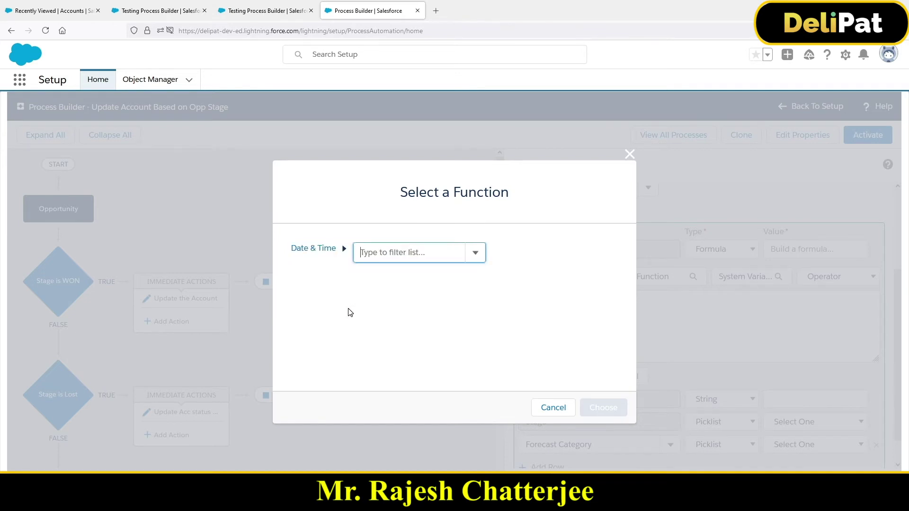
pyautogui.click(473, 257)
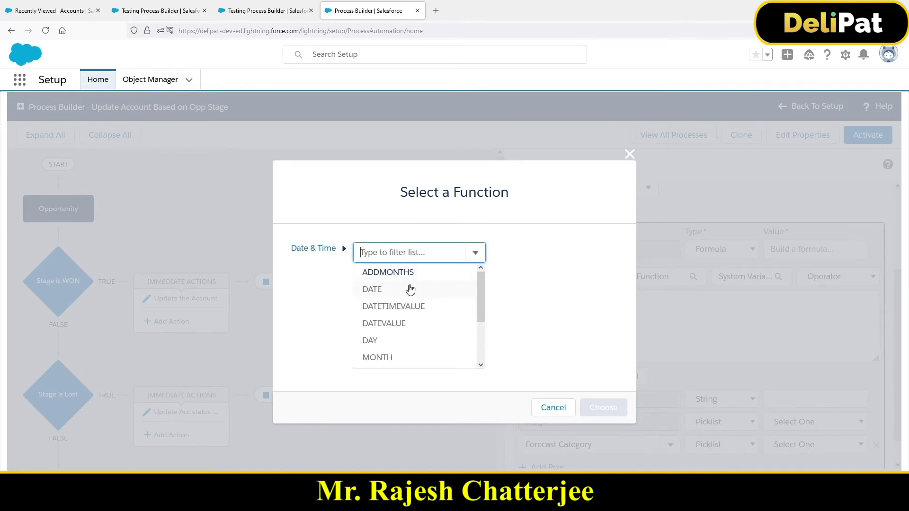
pyautogui.scroll(-2, 393, 326)
pyautogui.click(391, 327)
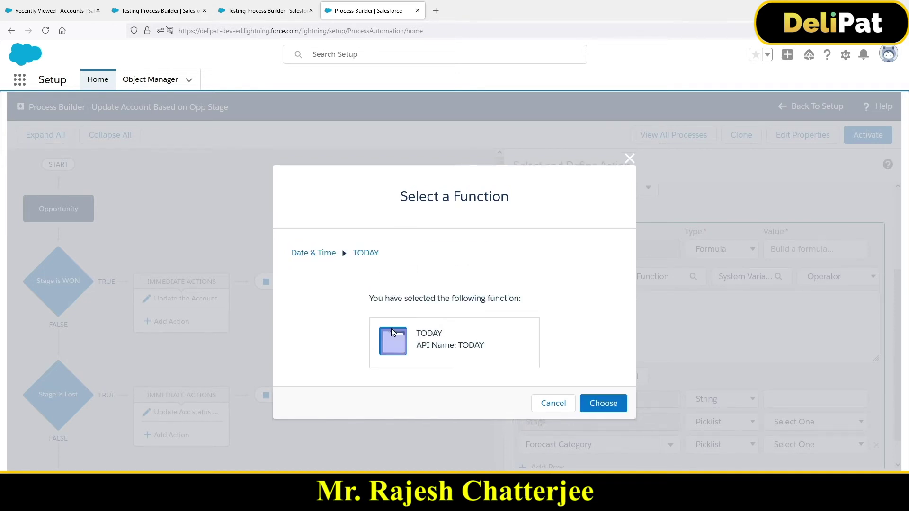
pyautogui.click(593, 404)
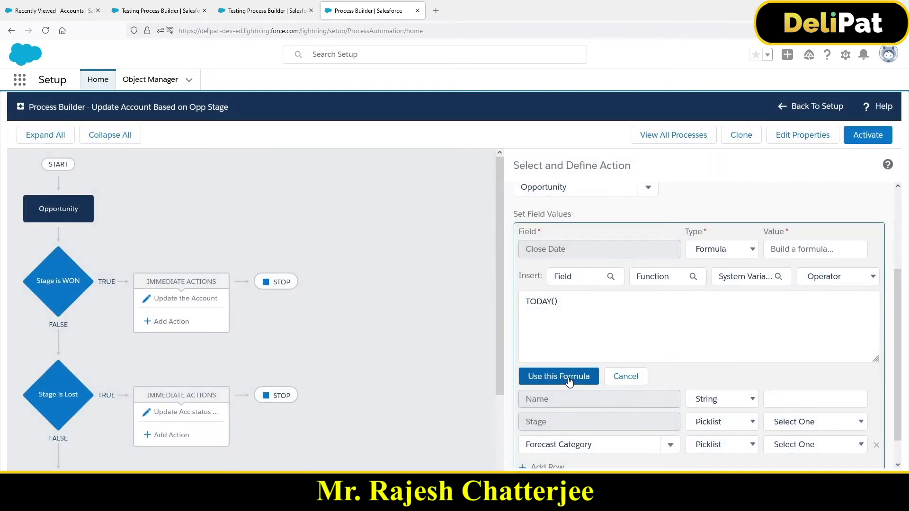
pyautogui.click(559, 376)
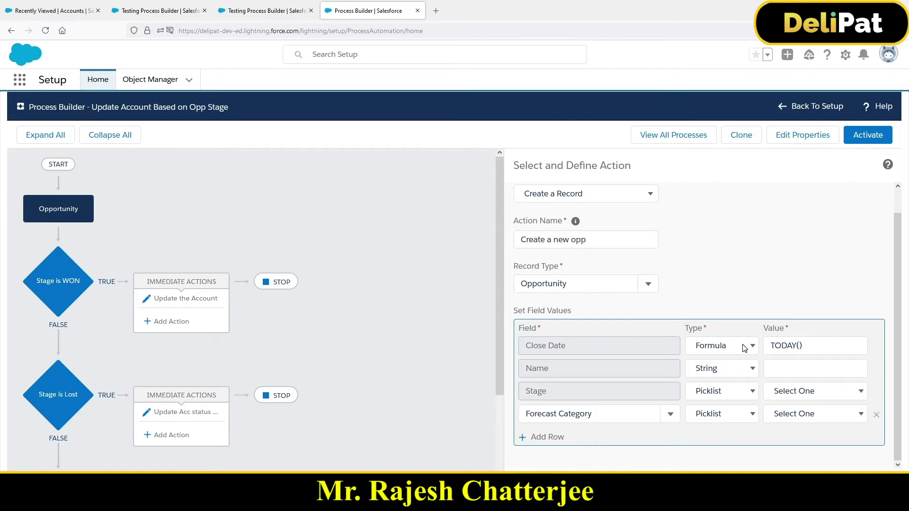
# Set Name 'Opp3', Stage Needs Analysis, Forecast Category Best Case, then view the Testing Process Builder account.
pyautogui.click(776, 370)
pyautogui.write('O')
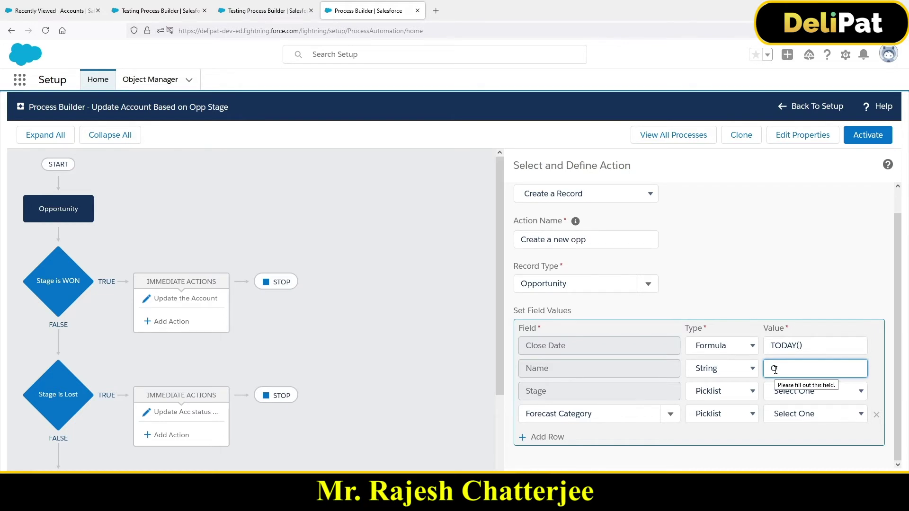
pyautogui.write('pp3')
pyautogui.click(792, 396)
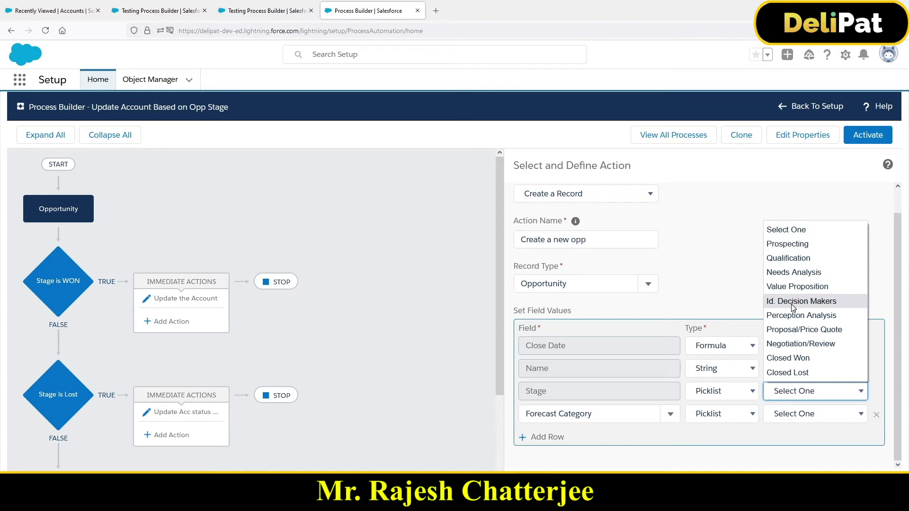
pyautogui.click(805, 272)
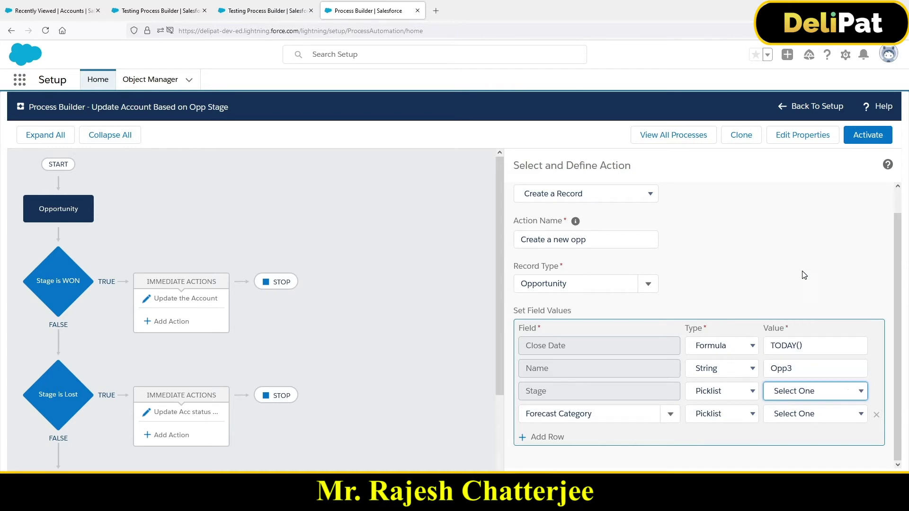
pyautogui.click(811, 417)
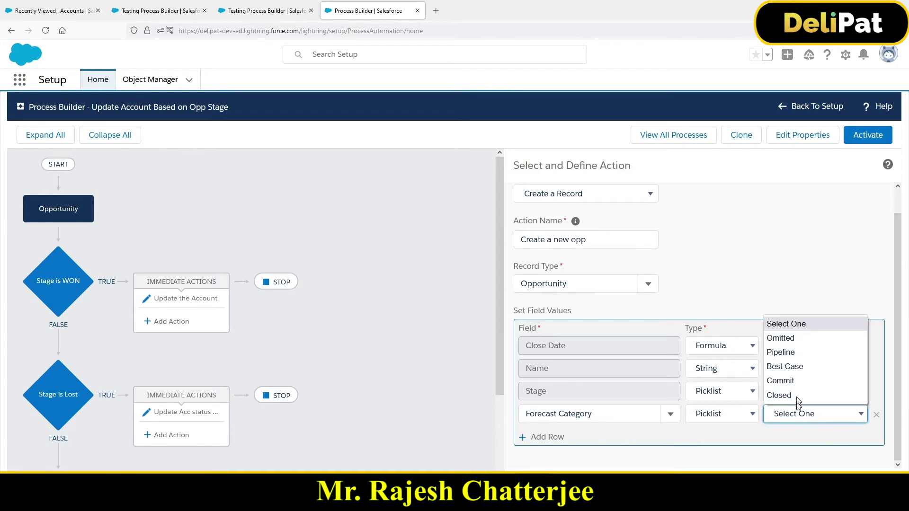
pyautogui.click(805, 368)
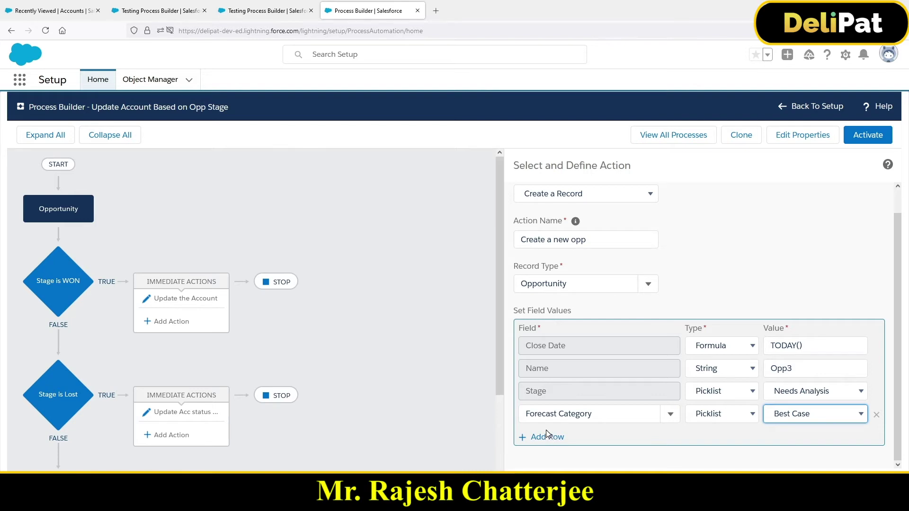
pyautogui.click(139, 11)
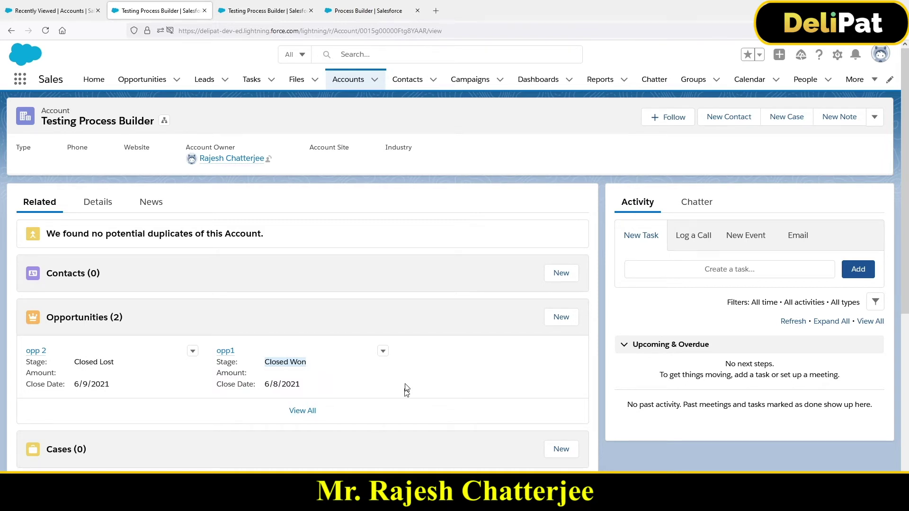
# Clear the account page selection and go back to the Create a new opp action editor.
pyautogui.click(134, 136)
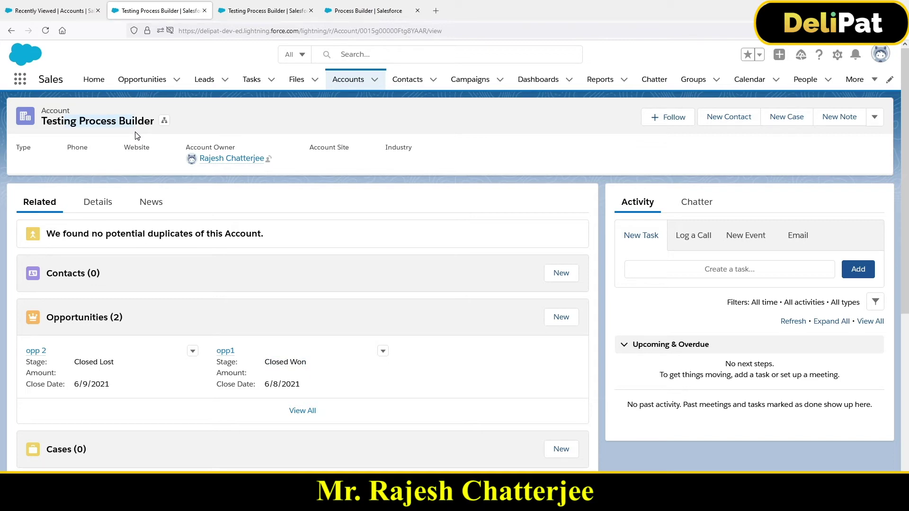
pyautogui.click(381, 10)
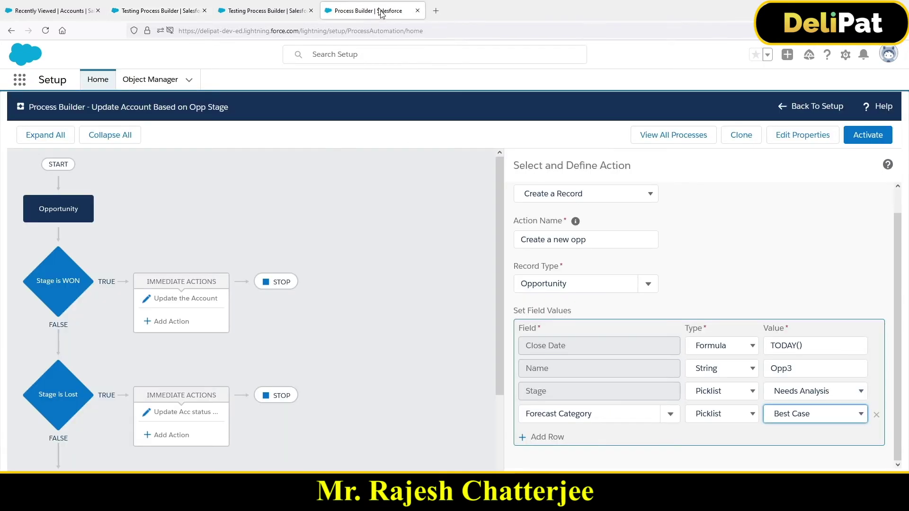
# Add an Account ID row to the Create a new opp action with value type Field Reference.
pyautogui.click(534, 445)
pyautogui.scroll(-1, 549, 433)
pyautogui.click(557, 419)
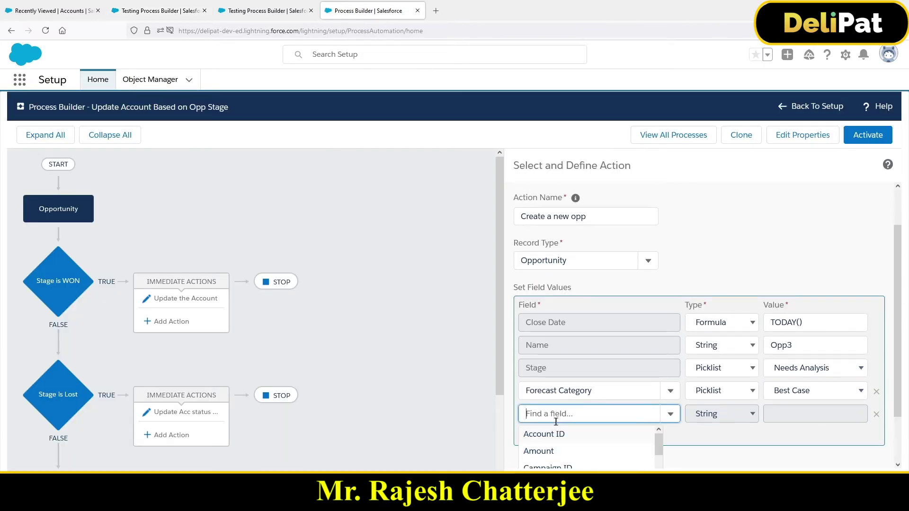
pyautogui.click(562, 439)
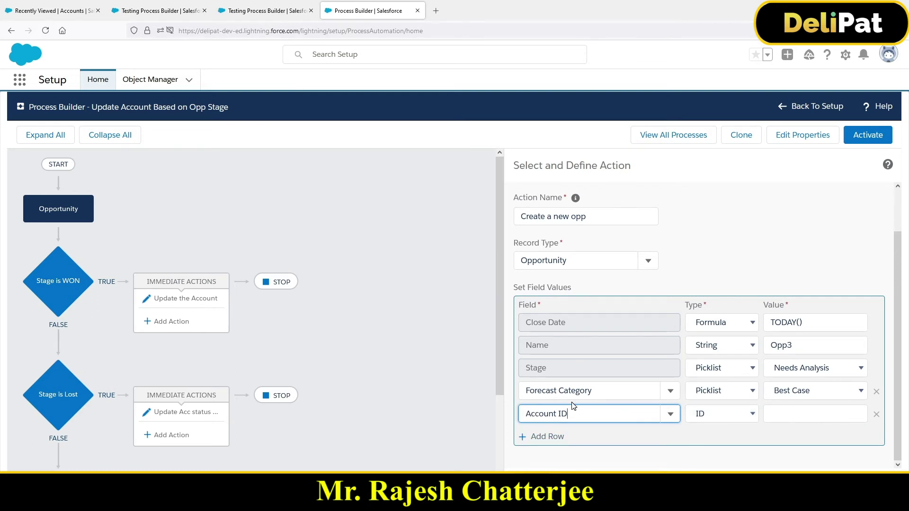
pyautogui.click(724, 418)
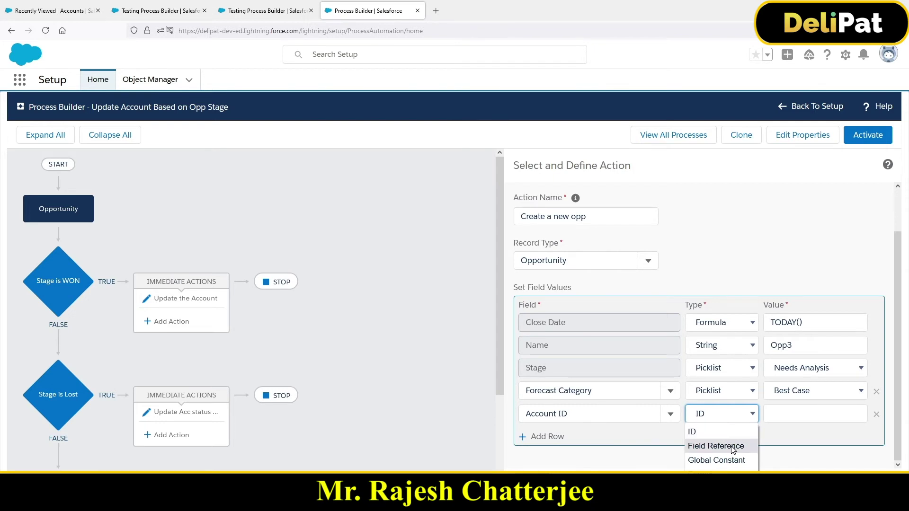
pyautogui.click(734, 448)
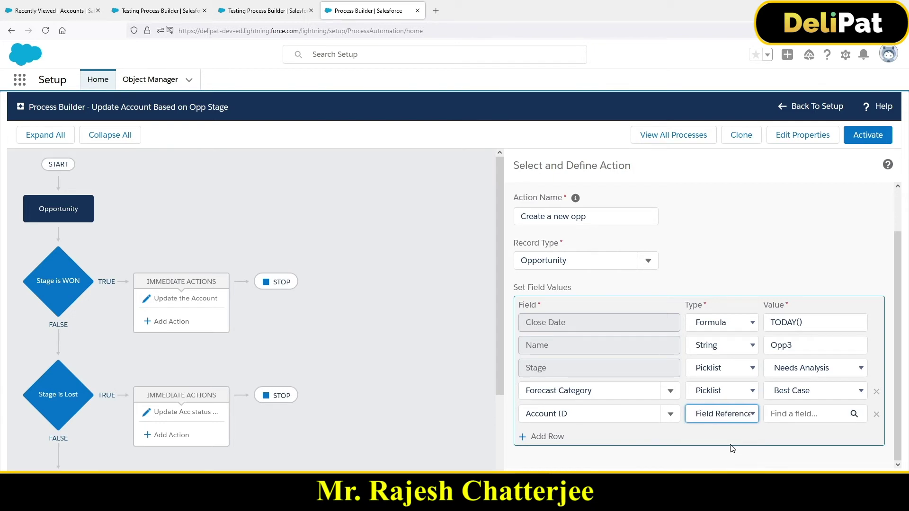
# Open opp1 in a new tab and view its Details, showing Account Name Testing Process Builder.
pyautogui.click(160, 14)
pyautogui.moveTo(223, 357)
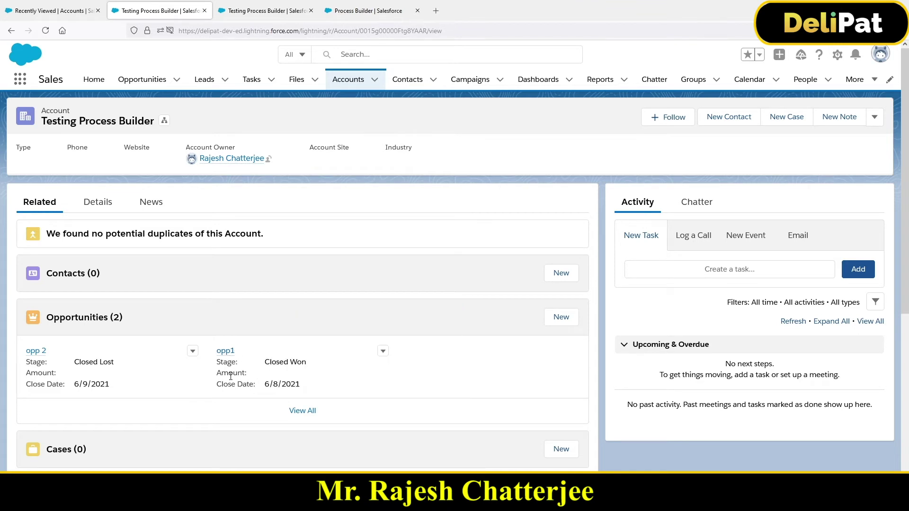
pyautogui.moveTo(217, 374); pyautogui.dragTo(238, 377)
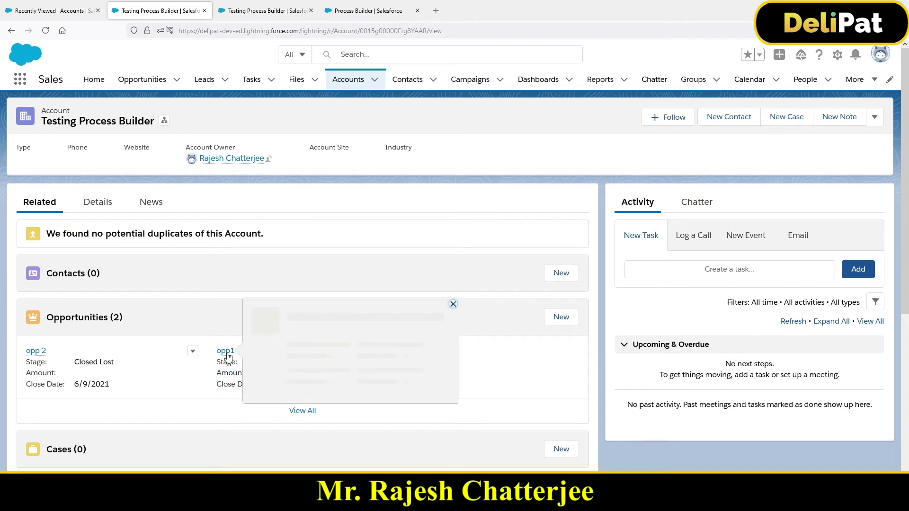
pyautogui.rightClick(227, 351)
pyautogui.click(257, 365)
pyautogui.click(259, 14)
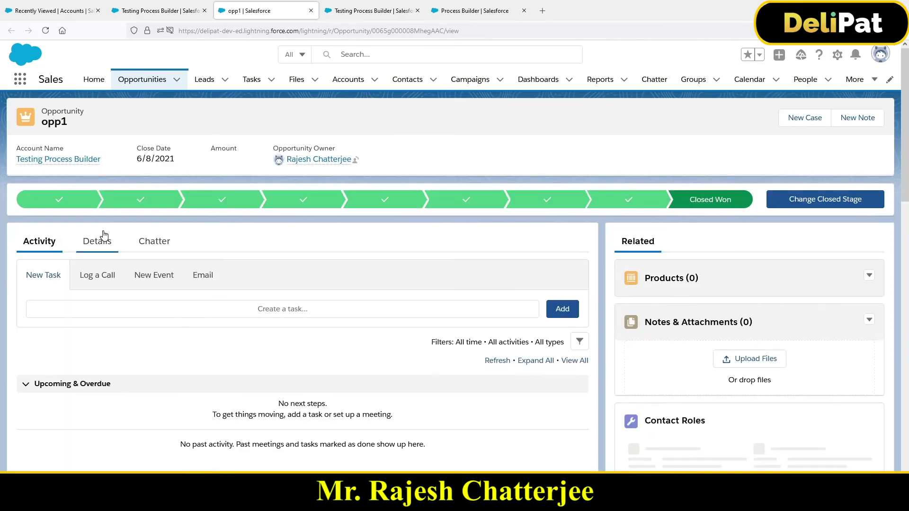
pyautogui.click(105, 237)
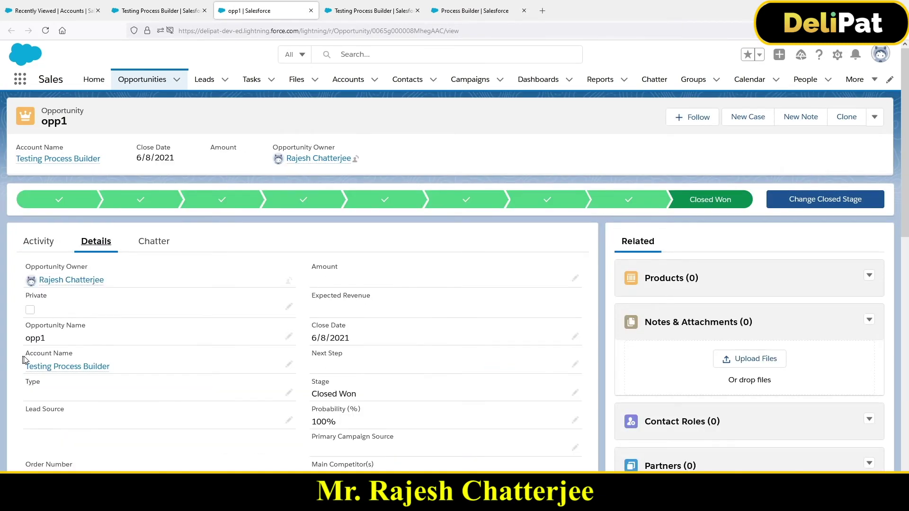
pyautogui.moveTo(30, 354); pyautogui.dragTo(72, 360)
pyautogui.moveTo(89, 368)
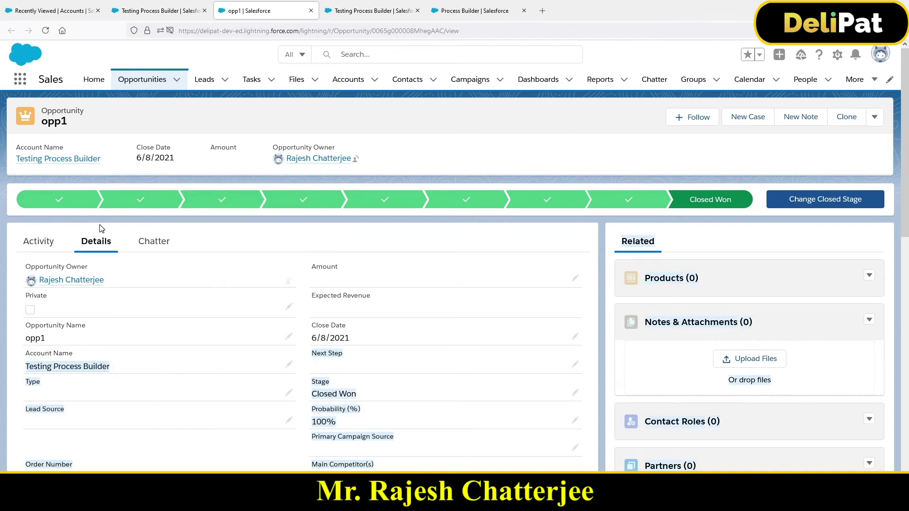
# Map the action's Account ID row to the Opportunity's own Account ID field reference.
pyautogui.click(473, 10)
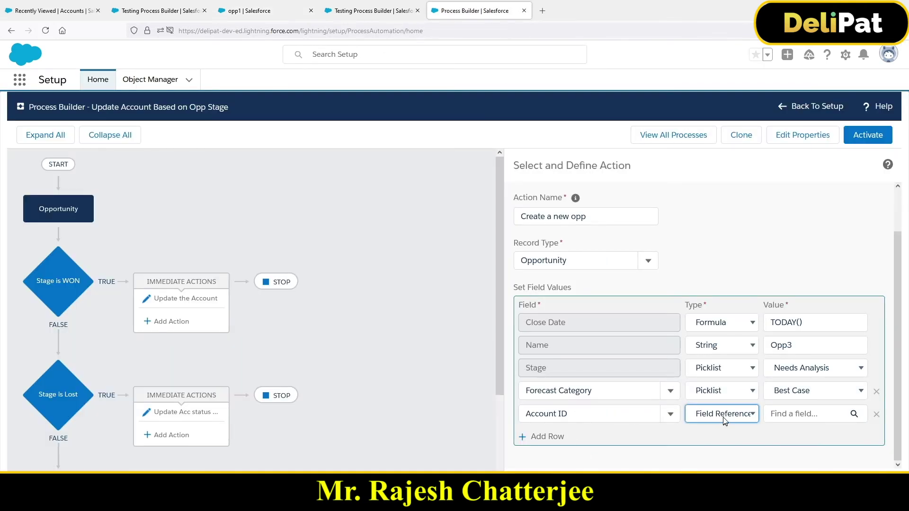
pyautogui.click(783, 419)
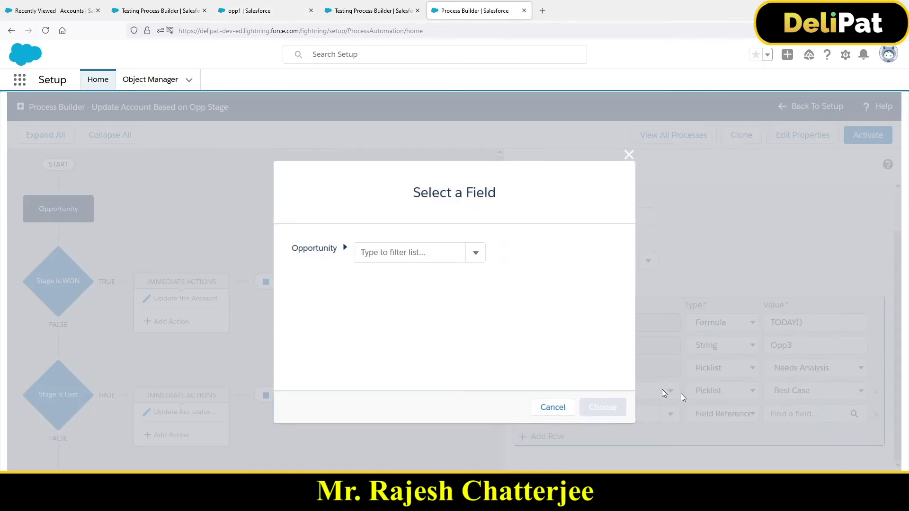
pyautogui.click(400, 254)
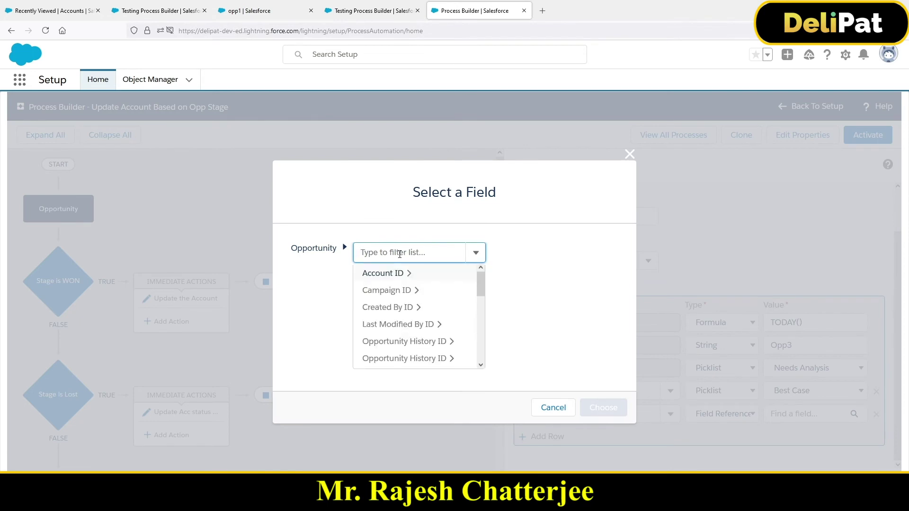
pyautogui.click(417, 274)
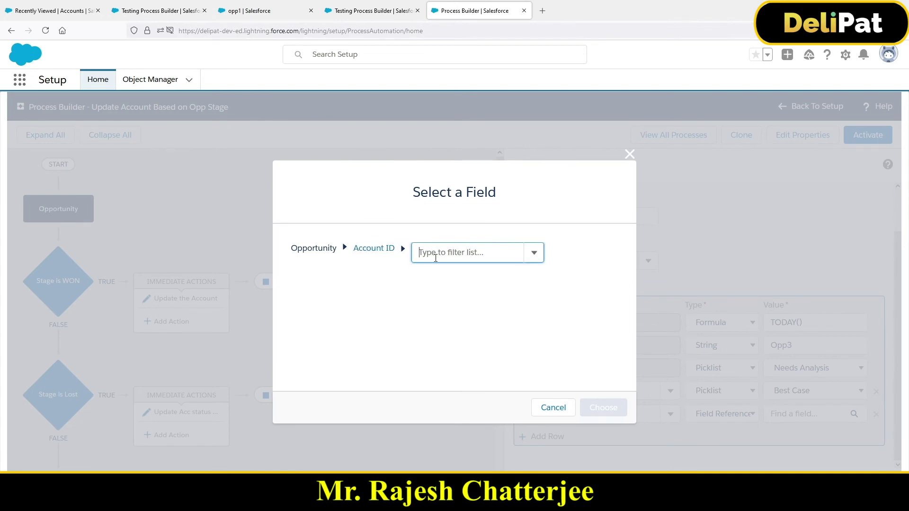
pyautogui.click(374, 248)
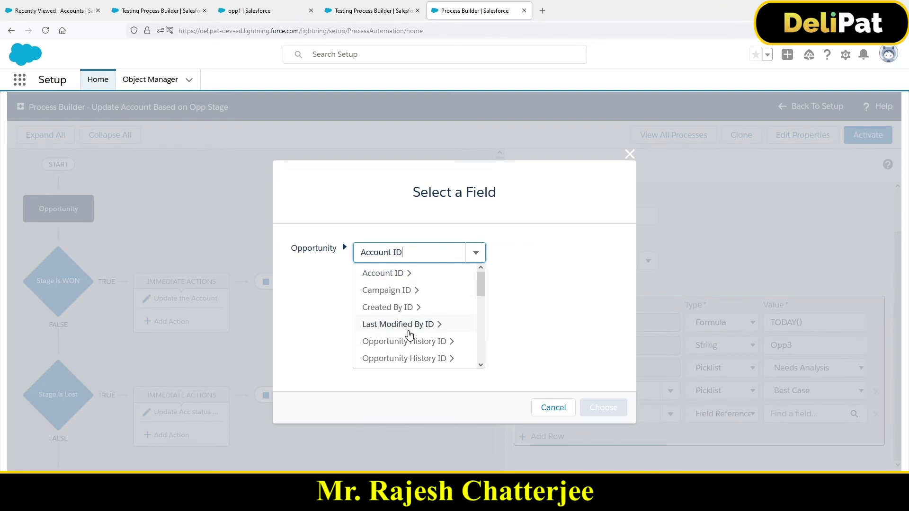
pyautogui.press('BackSpace')
pyautogui.press('BackSpace')
pyautogui.press('BackSpace')
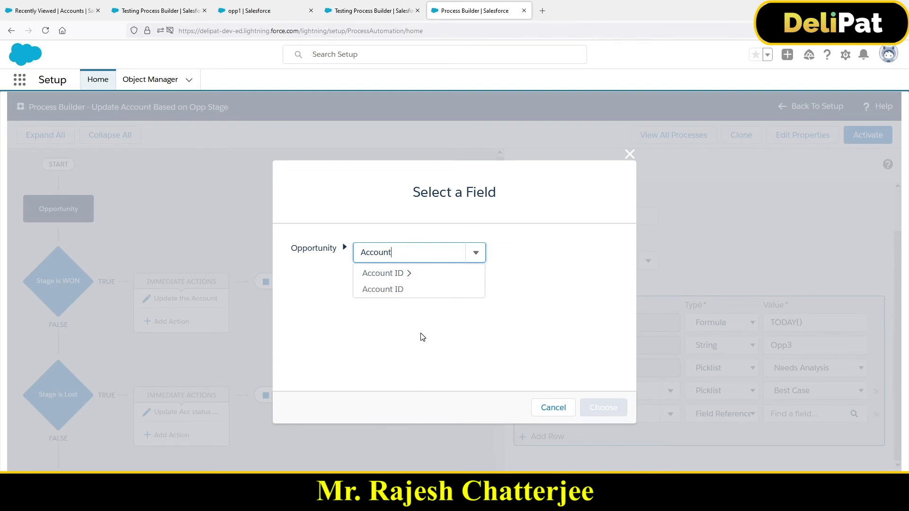
pyautogui.click(402, 275)
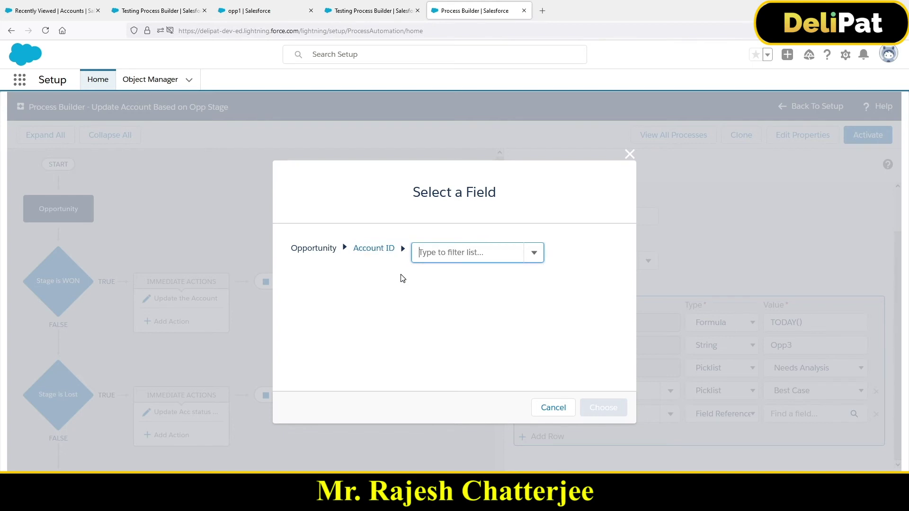
pyautogui.click(533, 258)
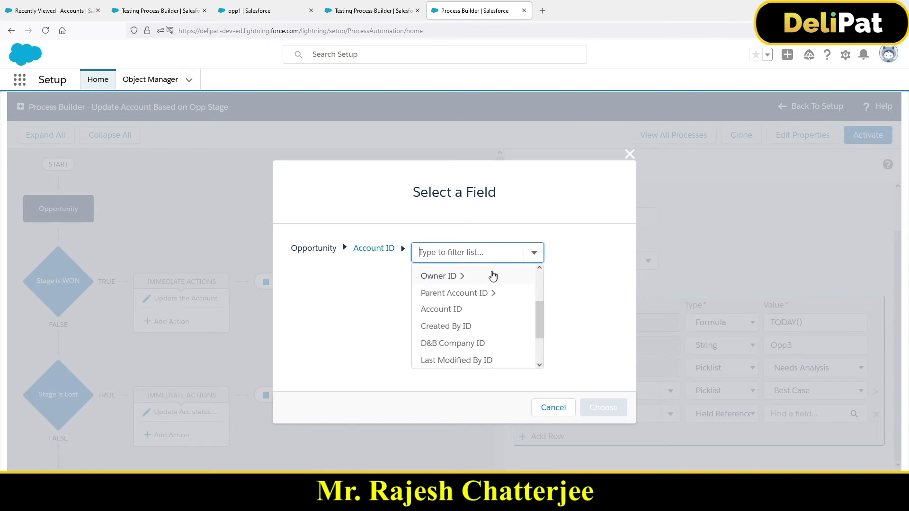
pyautogui.click(373, 251)
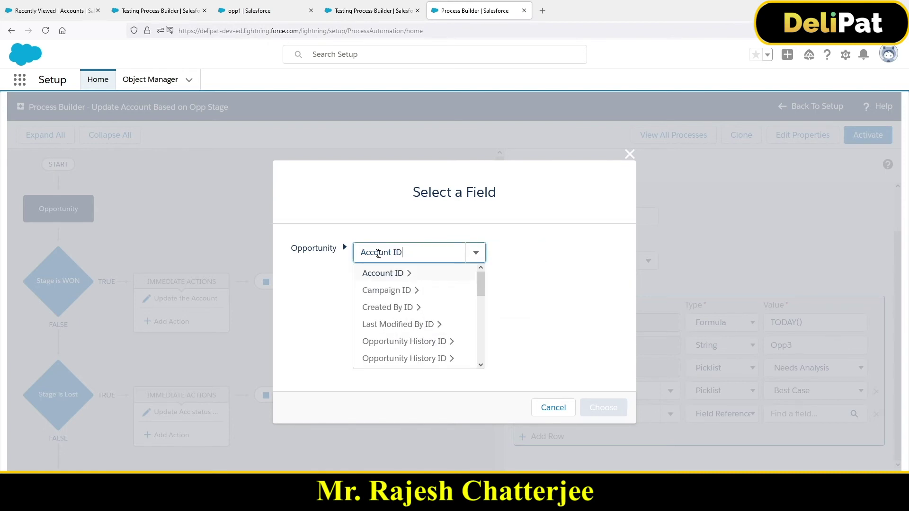
pyautogui.press('BackSpace')
pyautogui.press('BackSpace')
pyautogui.press('BackSpace')
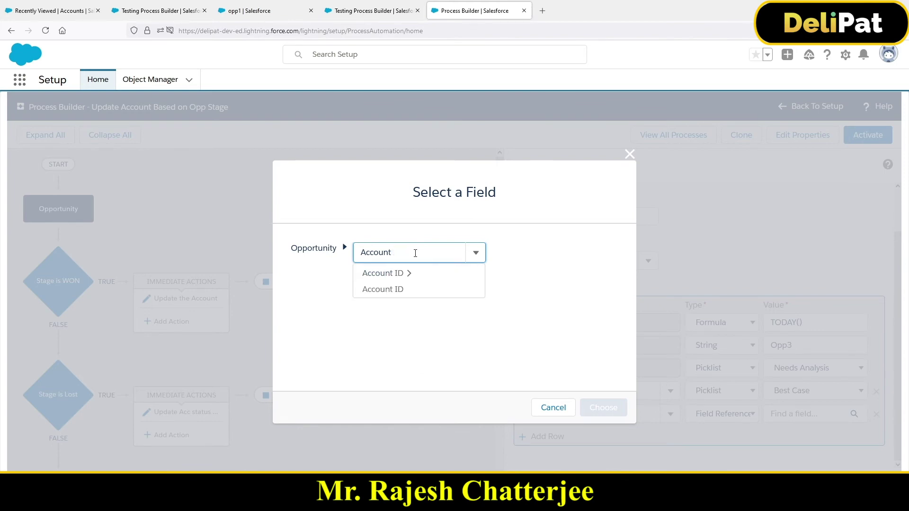
pyautogui.click(401, 289)
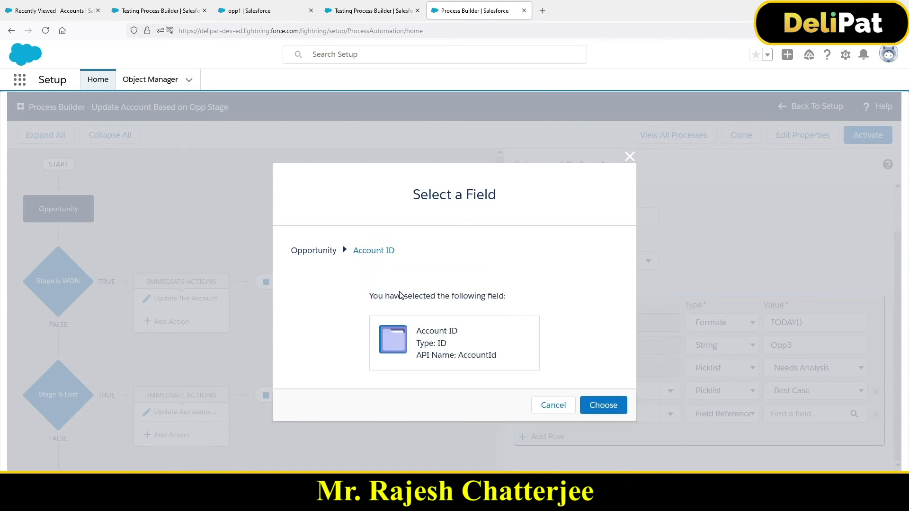
pyautogui.click(596, 405)
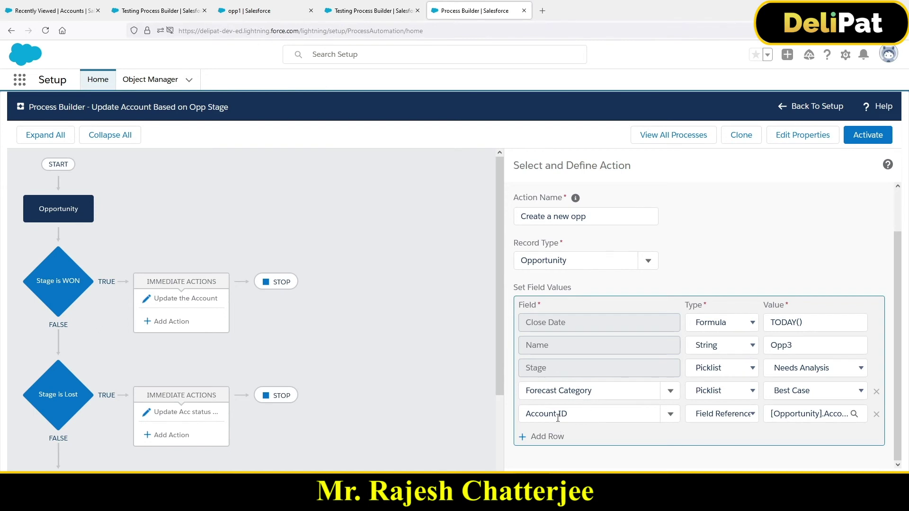
# Reselect [Opportunity].AccountId as the Account ID value, filtering the field list by 'acc'.
pyautogui.click(786, 413)
pyautogui.click(363, 252)
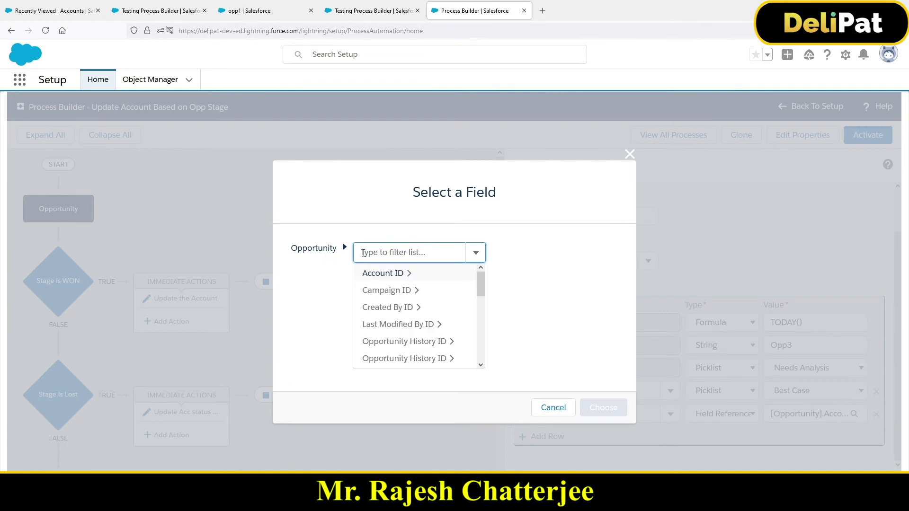
pyautogui.write('acc')
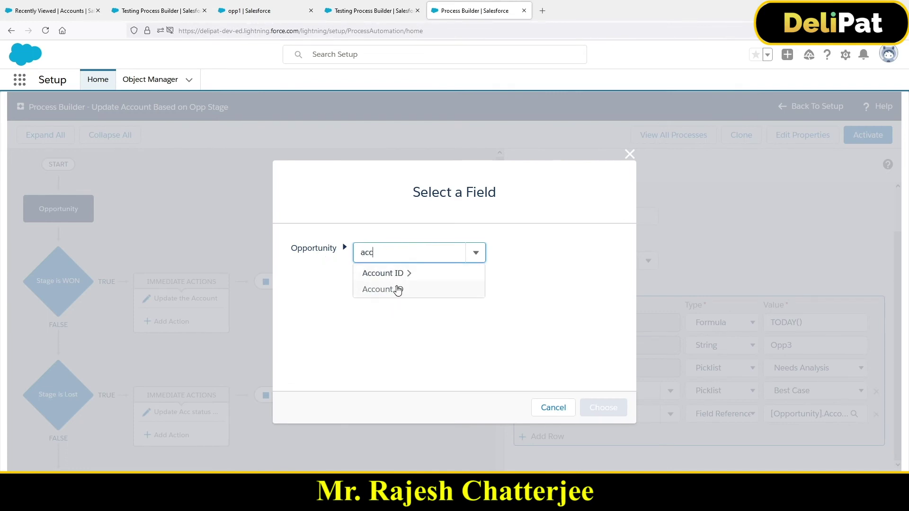
pyautogui.click(398, 289)
pyautogui.click(594, 407)
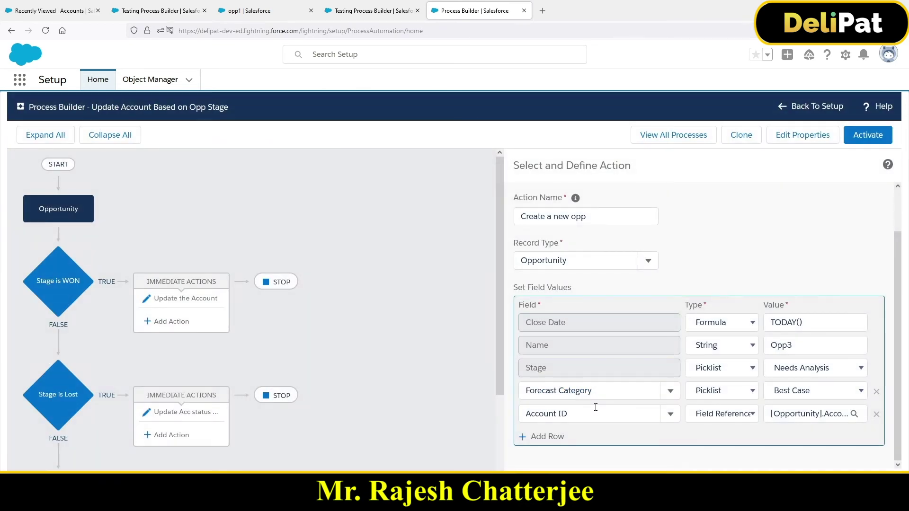
# Save the Create a new opp action, activate the process, and return to the Testing Process Builder account.
pyautogui.click(852, 483)
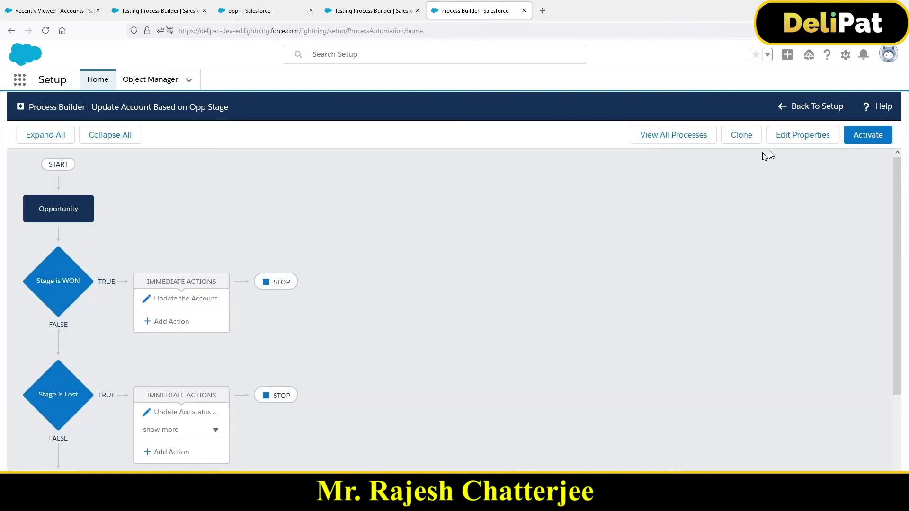
pyautogui.click(859, 137)
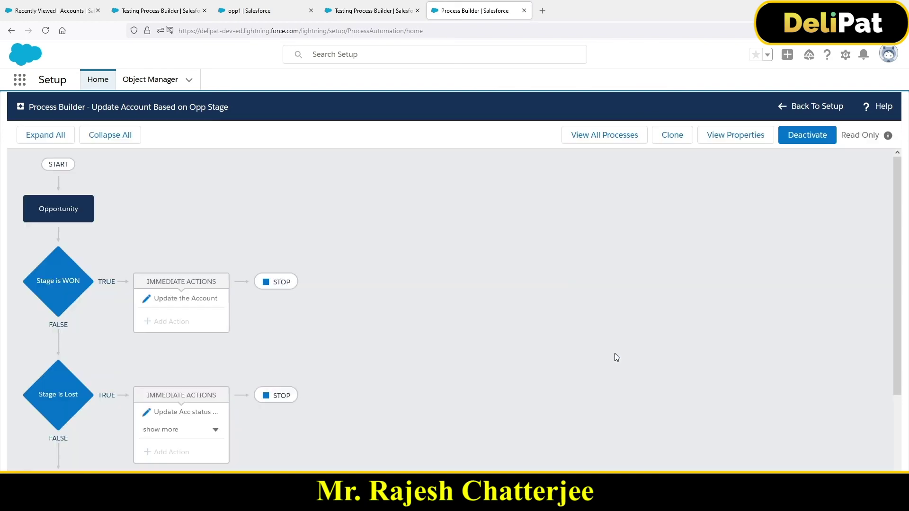
pyautogui.click(250, 10)
pyautogui.click(176, 17)
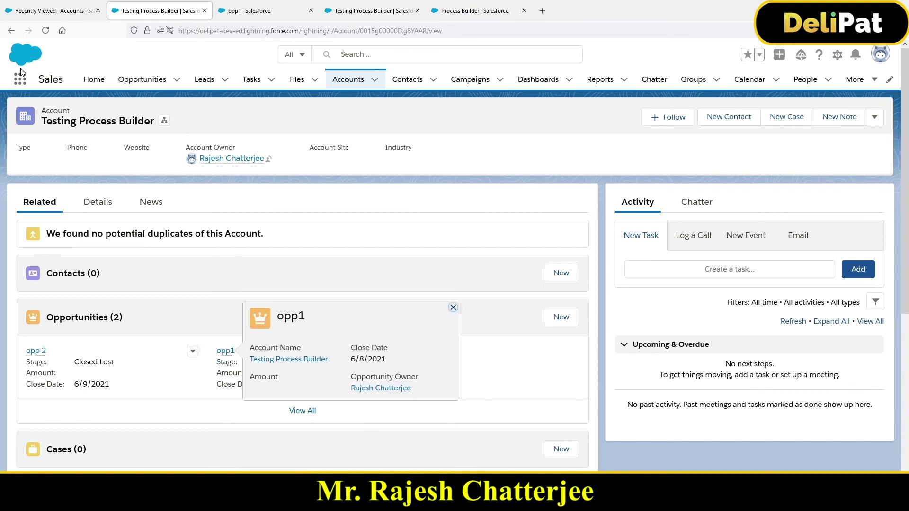
# Edit opp1 from the account's opportunity list, changing its stage from Closed Won to Closed Lost.
pyautogui.click(45, 30)
pyautogui.click(311, 10)
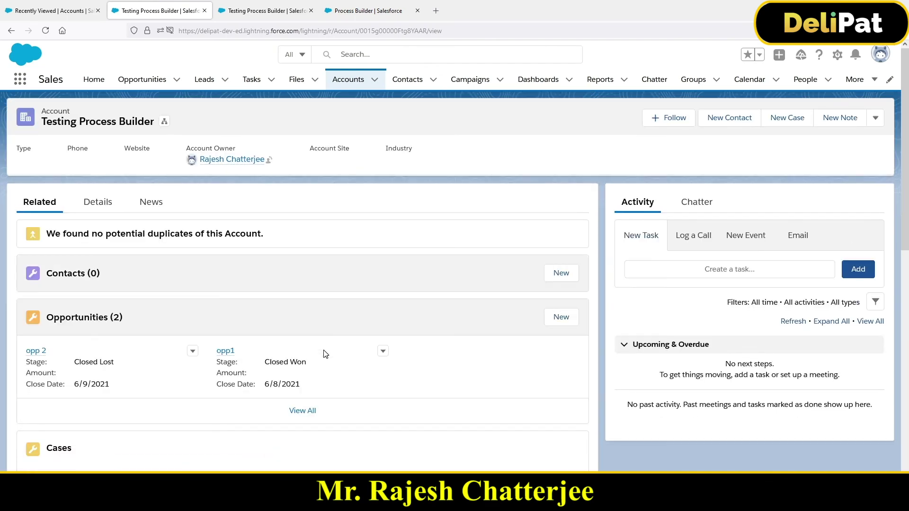
pyautogui.moveTo(325, 354); pyautogui.dragTo(385, 358)
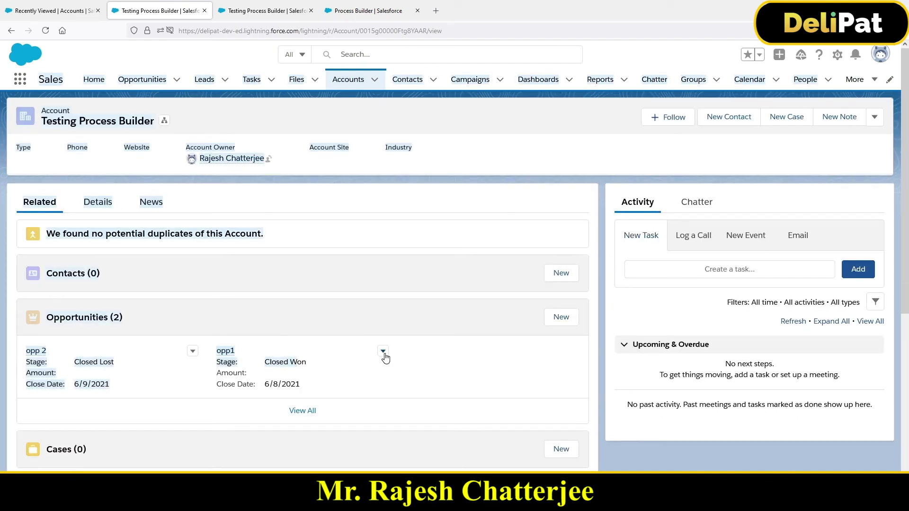
pyautogui.click(383, 353)
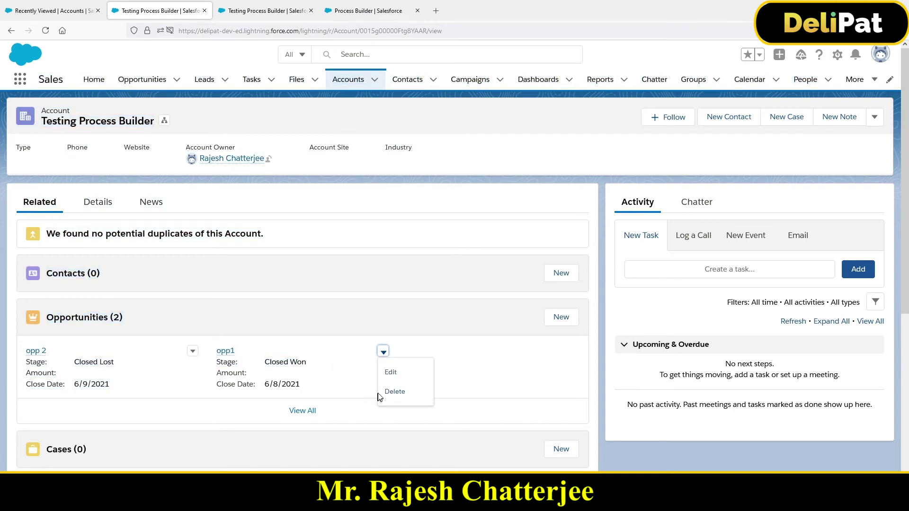
pyautogui.click(391, 373)
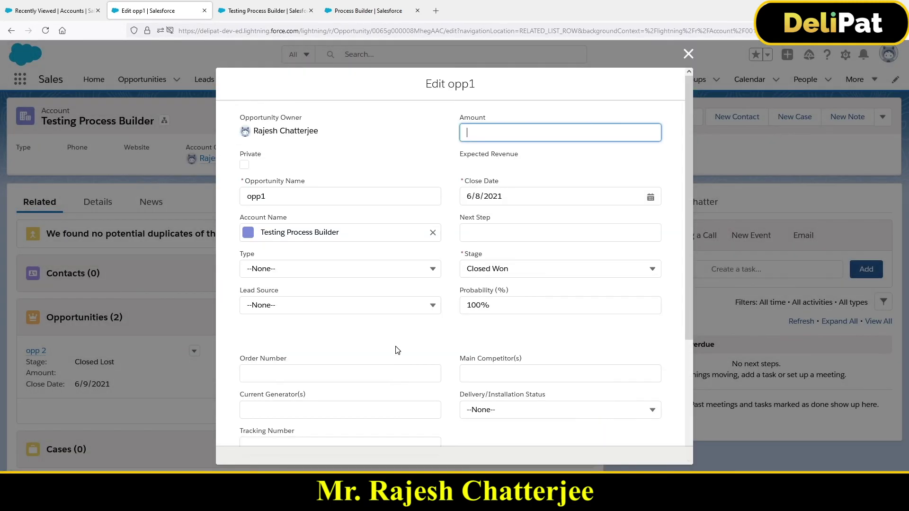
pyautogui.click(508, 274)
pyautogui.scroll(-1, 616, 374)
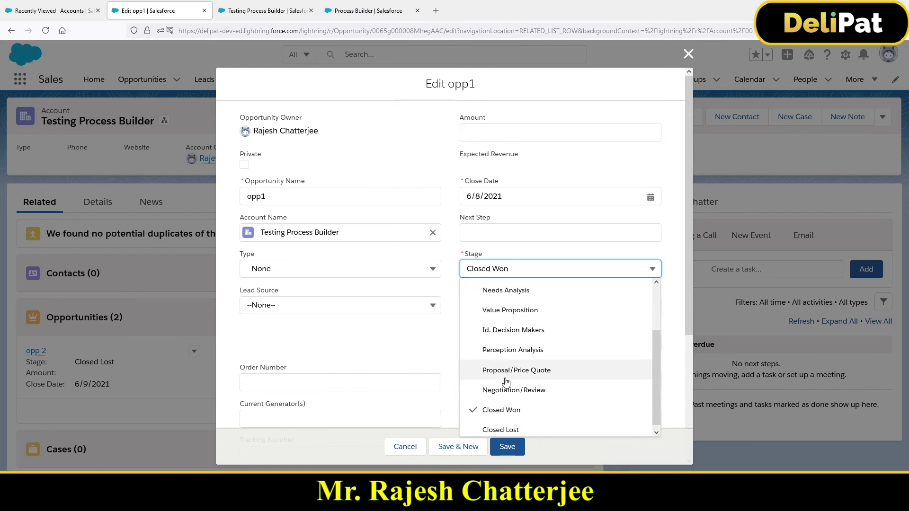
pyautogui.click(502, 426)
pyautogui.click(503, 445)
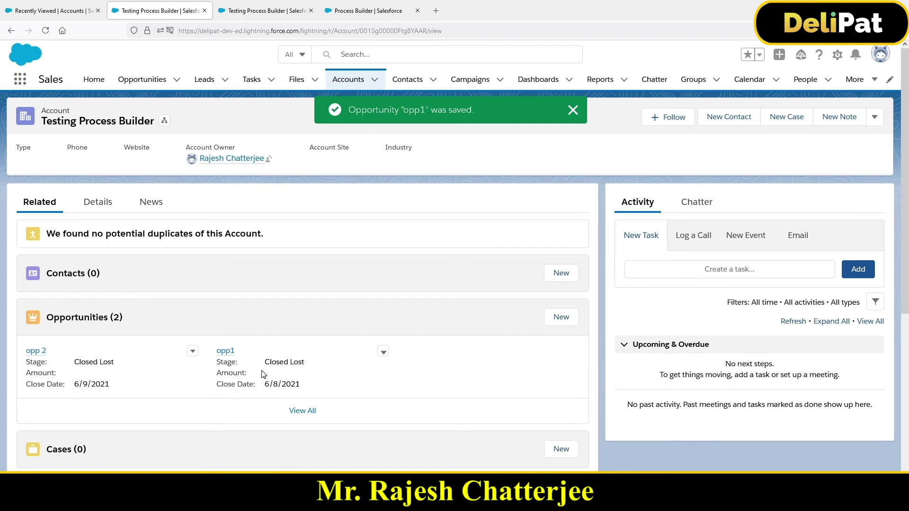
# Reload the other Testing Process Builder account copy and check that its Status reads Lost.
pyautogui.click(264, 10)
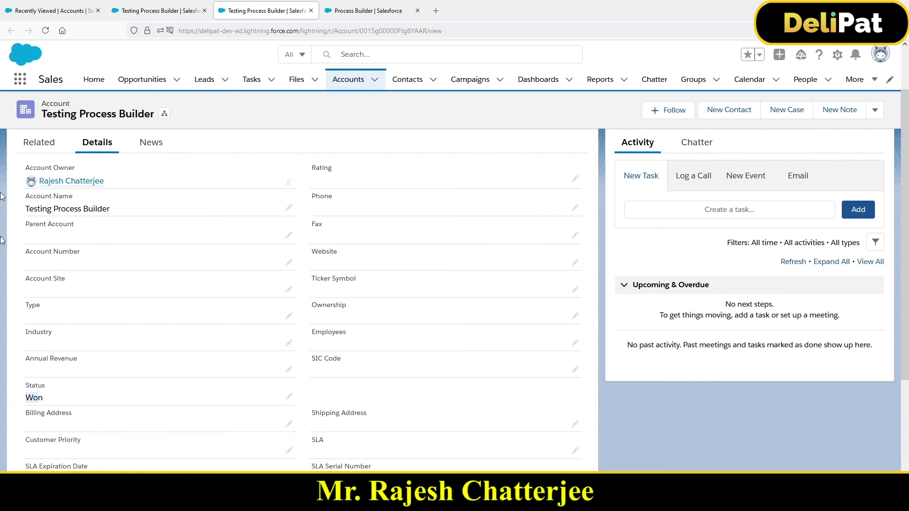
pyautogui.click(41, 35)
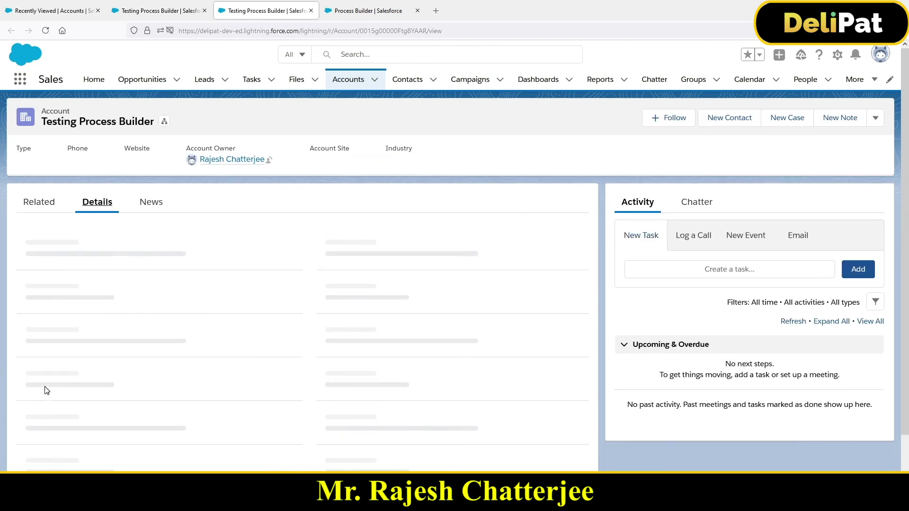
pyautogui.moveTo(25, 458); pyautogui.dragTo(42, 458)
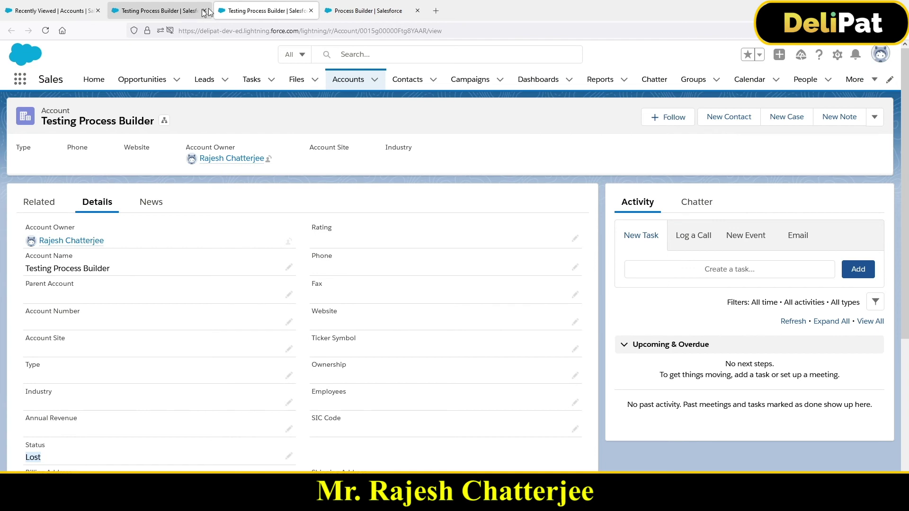
# Review the Create a new opp action under Stage is Lost in Process Builder, then return to the account.
pyautogui.click(365, 14)
pyautogui.click(170, 434)
pyautogui.scroll(-1, 177, 424)
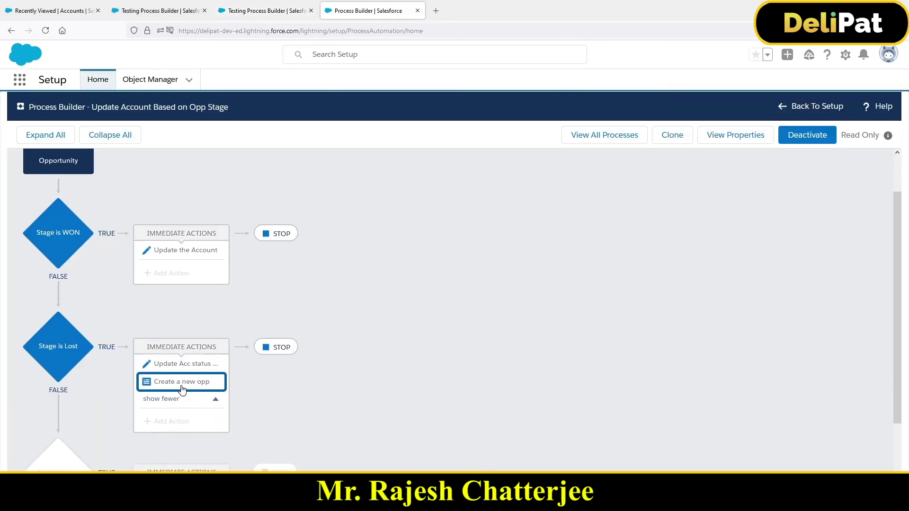
pyautogui.click(191, 388)
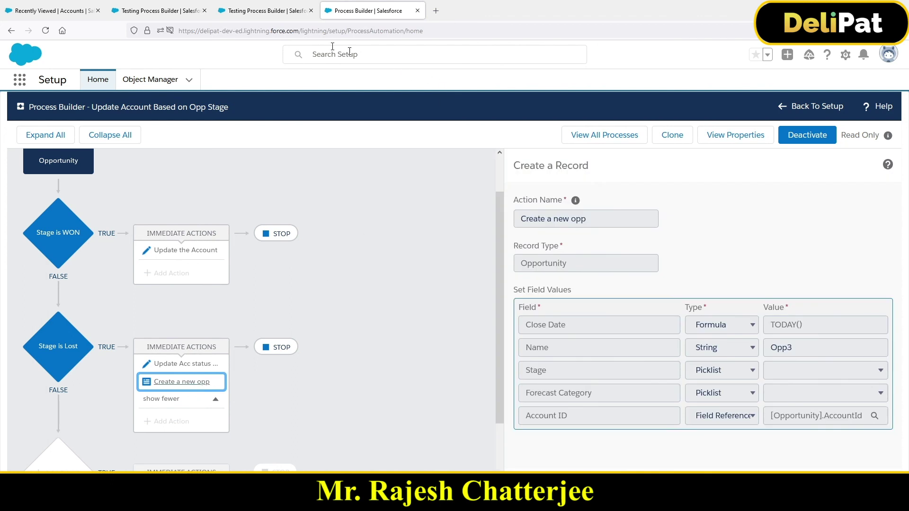
pyautogui.click(242, 11)
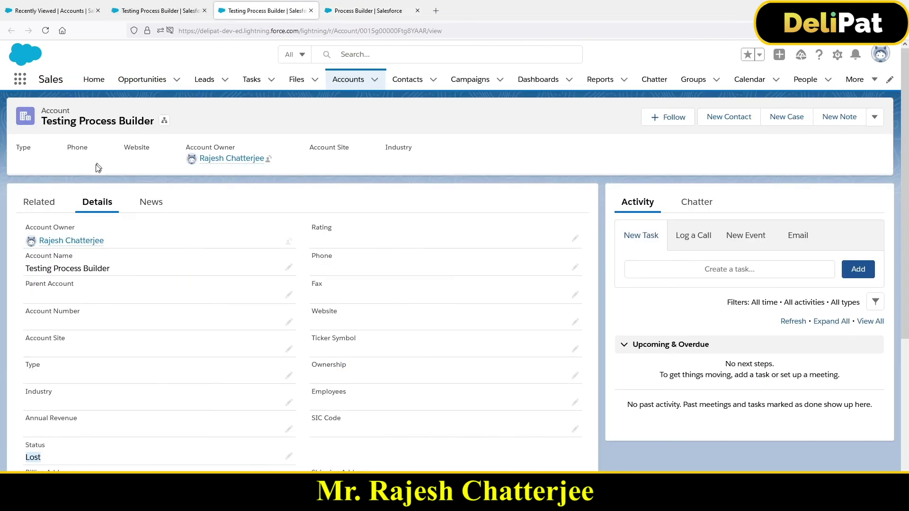
# Verify the account's related Opportunities now include Opp3 with close date 6/8/2021, then return to Process Builder.
pyautogui.click(42, 206)
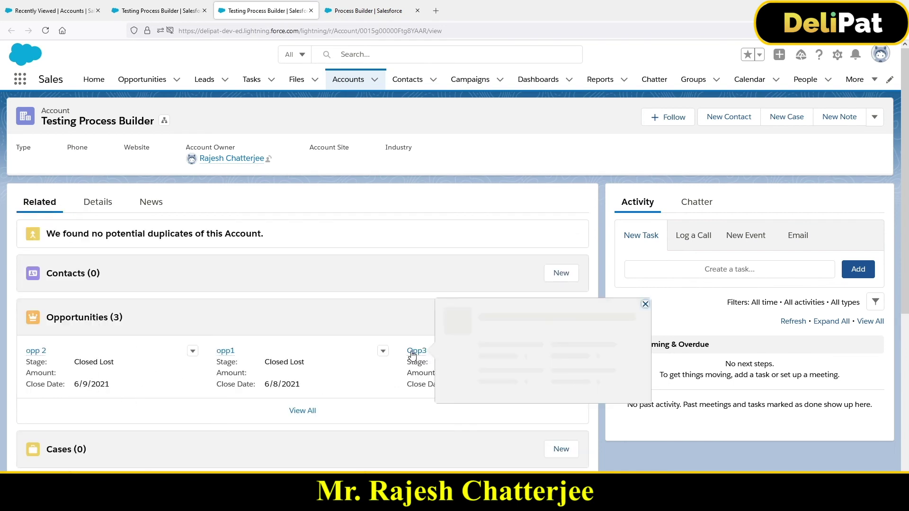
pyautogui.click(142, 10)
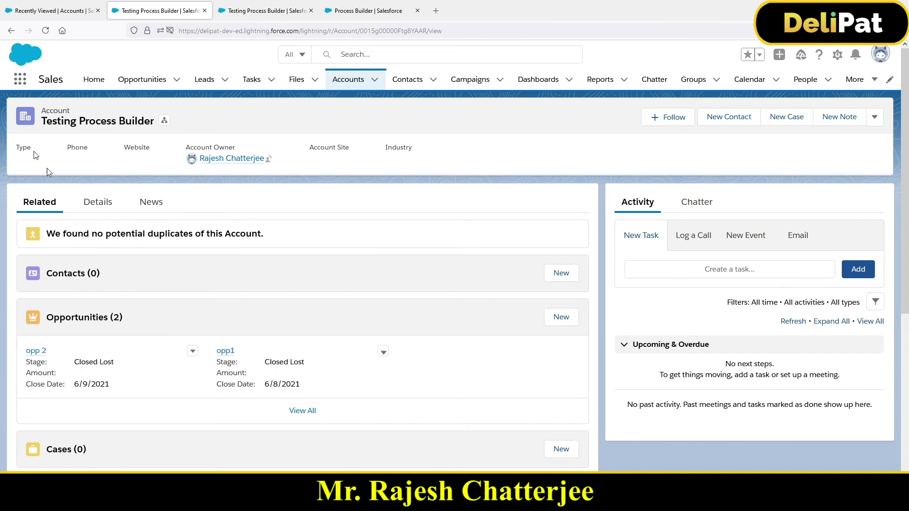
pyautogui.click(47, 34)
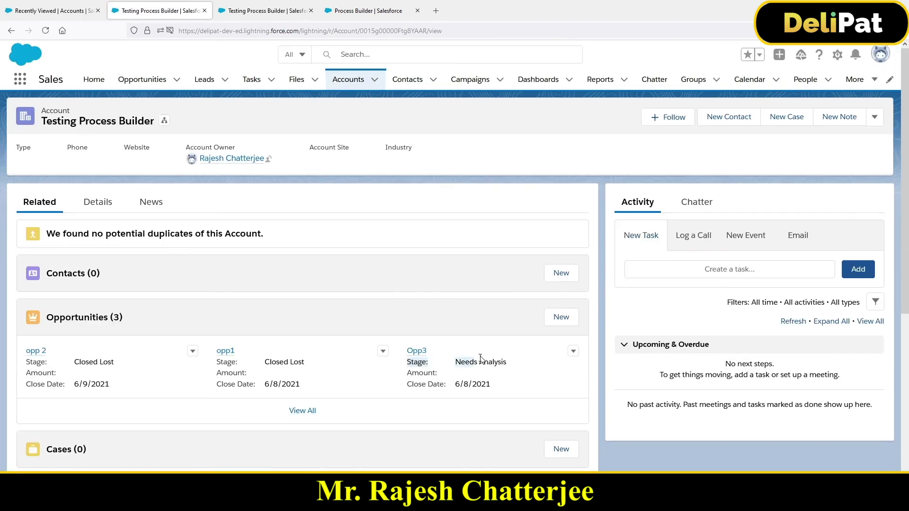
pyautogui.moveTo(420, 384); pyautogui.dragTo(501, 393)
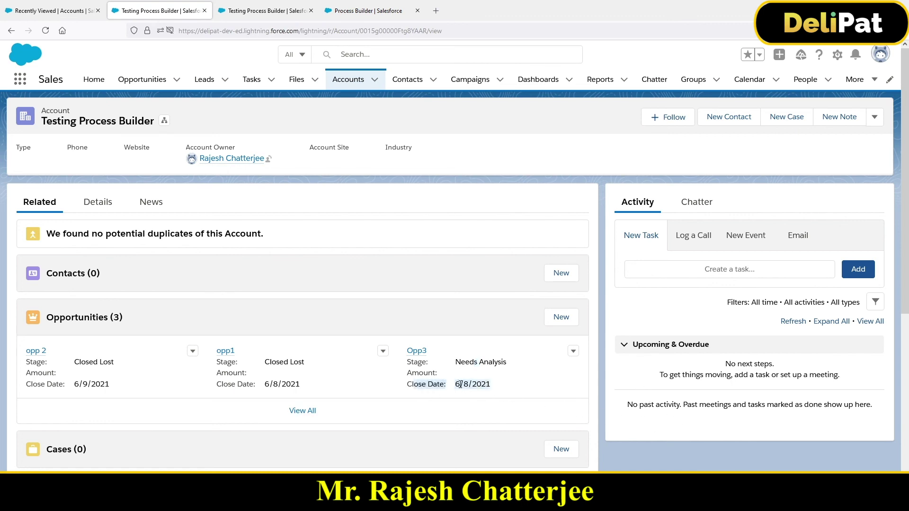
pyautogui.click(881, 54)
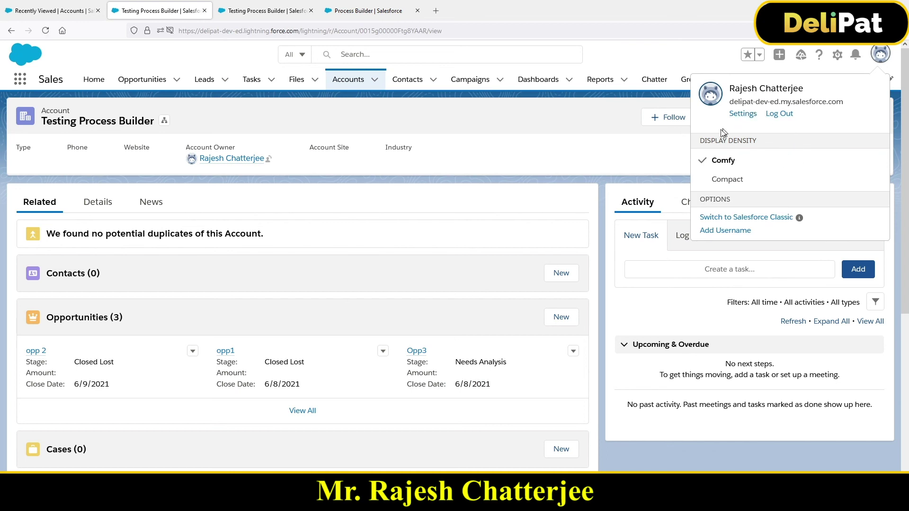
pyautogui.moveTo(458, 387); pyautogui.dragTo(504, 396)
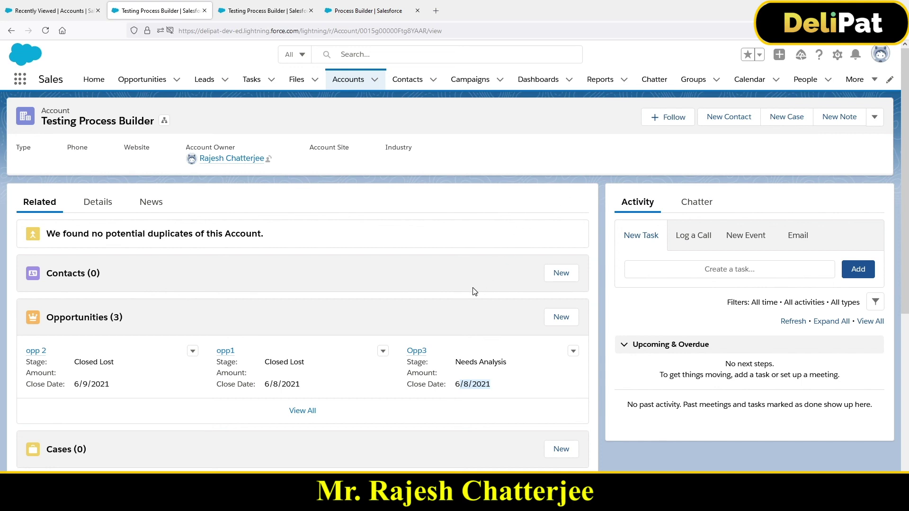
pyautogui.click(372, 11)
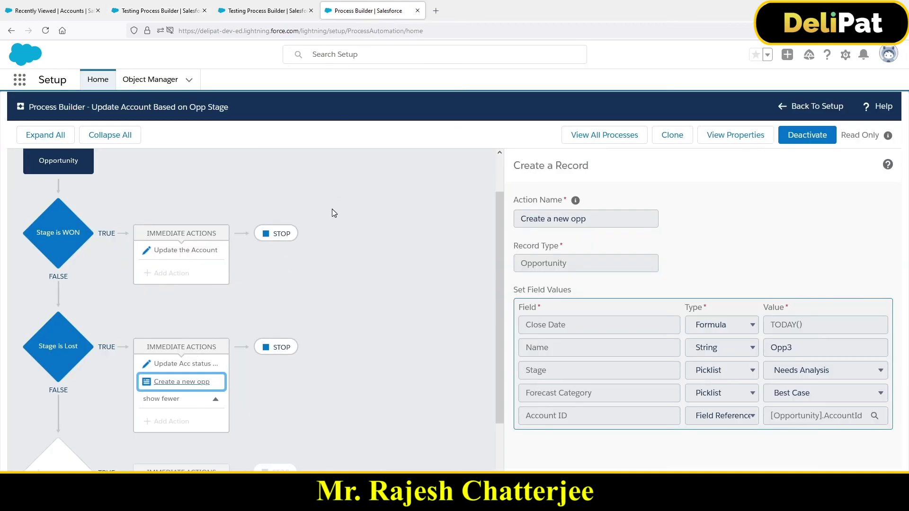